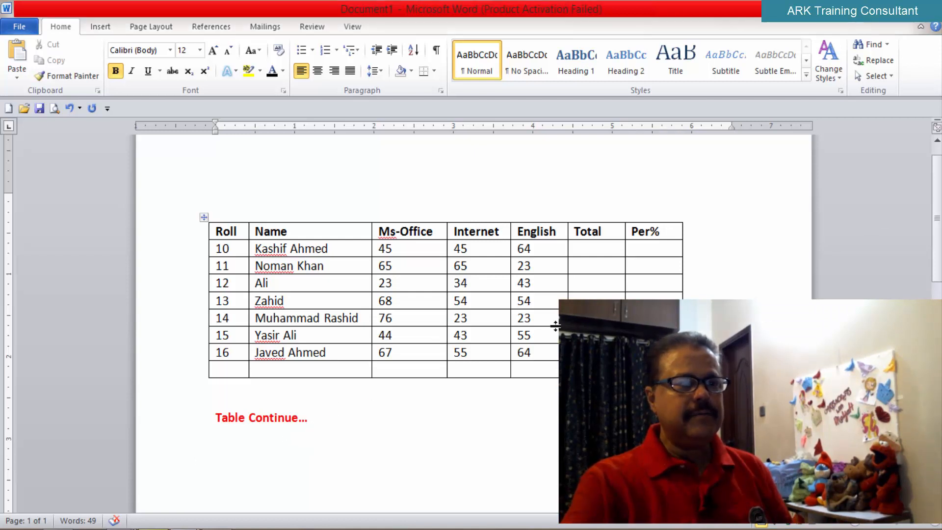
pyautogui.moveTo(560, 303)
pyautogui.moveTo(560, 303); pyautogui.dragTo(689, 375)
pyautogui.moveTo(687, 412); pyautogui.dragTo(702, 410)
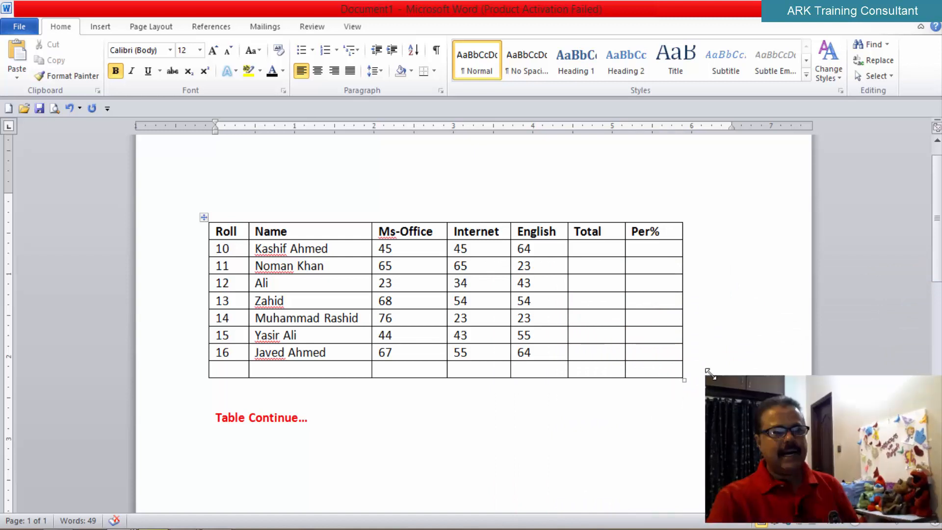
pyautogui.moveTo(702, 375); pyautogui.dragTo(760, 392)
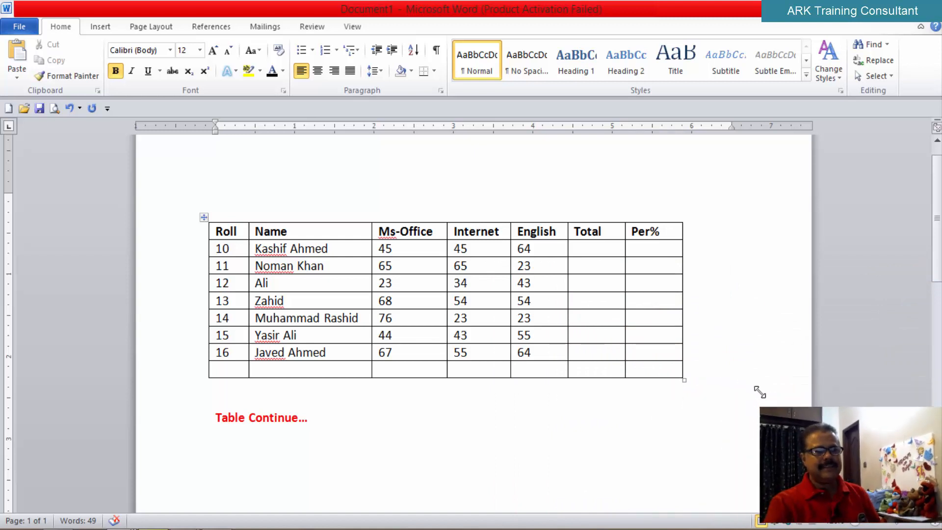
pyautogui.moveTo(891, 421)
pyautogui.mouseDown()
pyautogui.moveTo(883, 411)
pyautogui.moveTo(873, 420)
pyautogui.mouseUp()
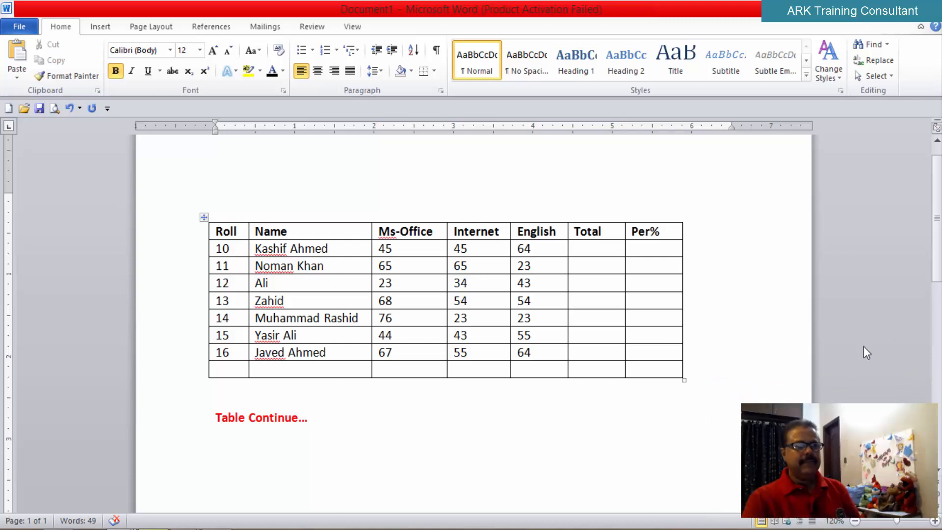
# Step: Delete the red "Table Continue…" line below the table
pyautogui.click(314, 419)
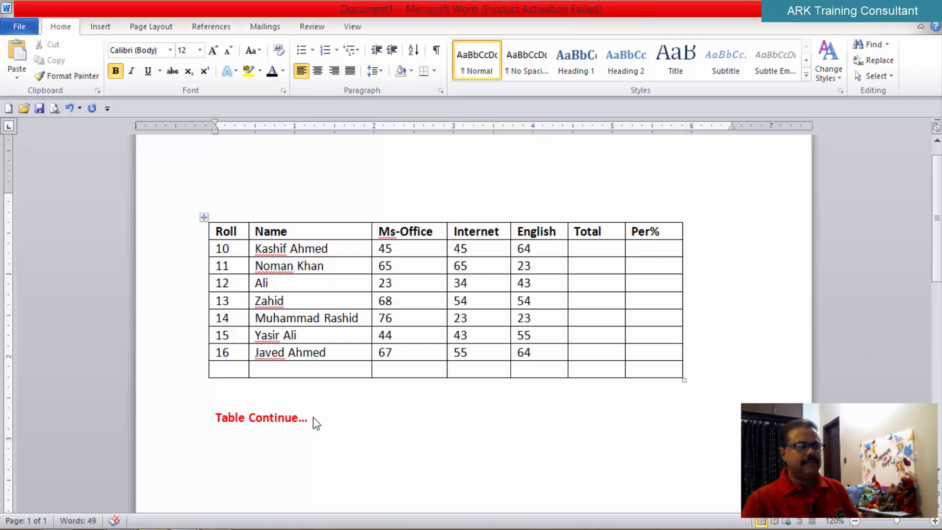
pyautogui.press('BackSpace')
pyautogui.press('BackSpace')
pyautogui.press('BackSpace')
pyautogui.press('BackSpace')
pyautogui.press('BackSpace')
pyautogui.press('BackSpace')
pyautogui.press('BackSpace')
pyautogui.press('BackSpace')
pyautogui.press('BackSpace')
pyautogui.press('BackSpace')
pyautogui.press('BackSpace')
pyautogui.press('BackSpace')
pyautogui.press('BackSpace')
pyautogui.press('BackSpace')
pyautogui.press('BackSpace')
pyautogui.press('BackSpace')
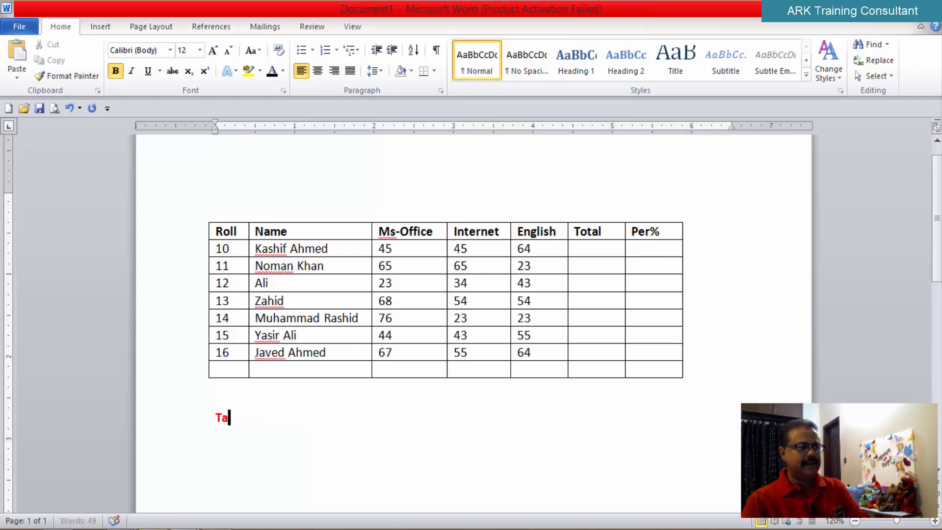
pyautogui.press('BackSpace')
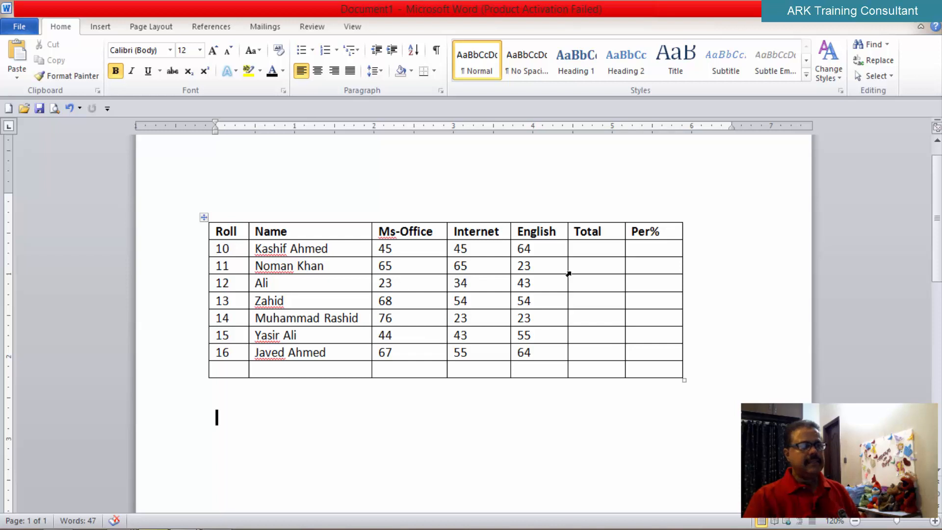
# Step: Open the Formula dialog for the empty bottom cell of the Ms-Office column and move it clear of the table
pyautogui.click(549, 270)
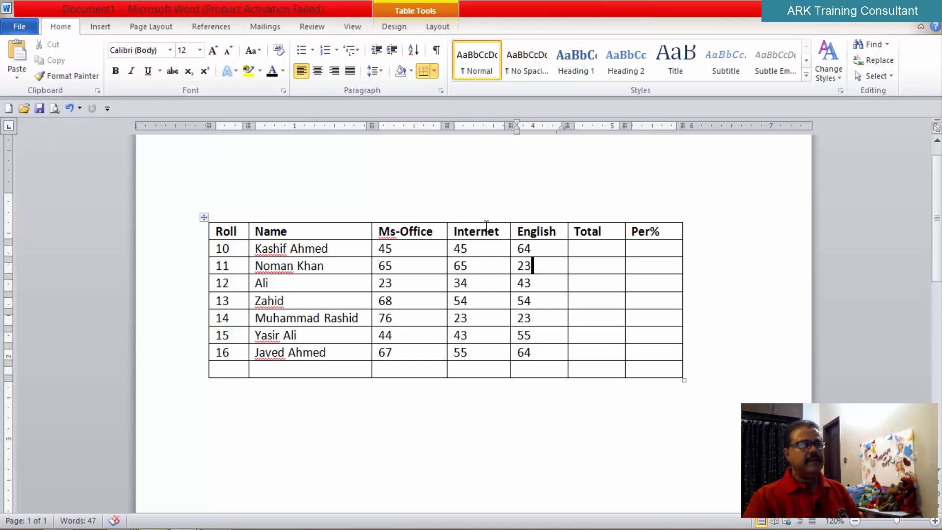
pyautogui.click(433, 28)
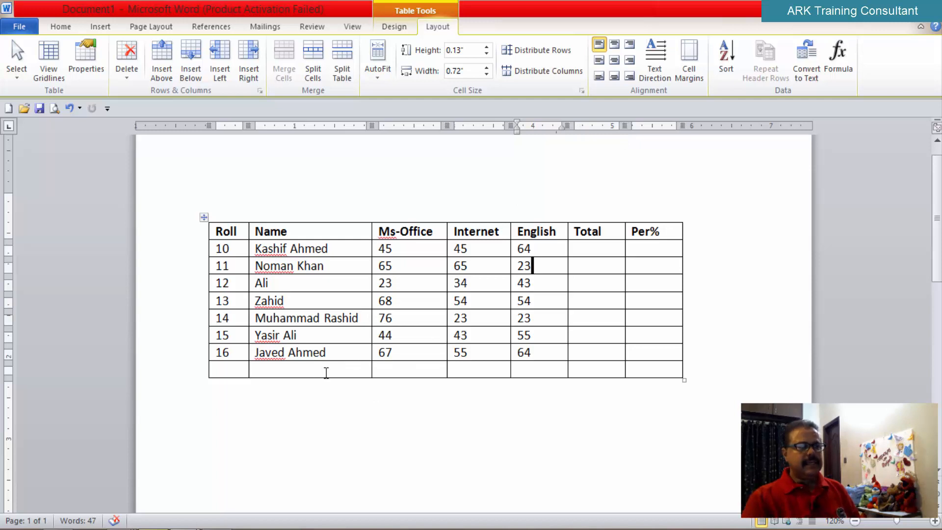
pyautogui.click(400, 370)
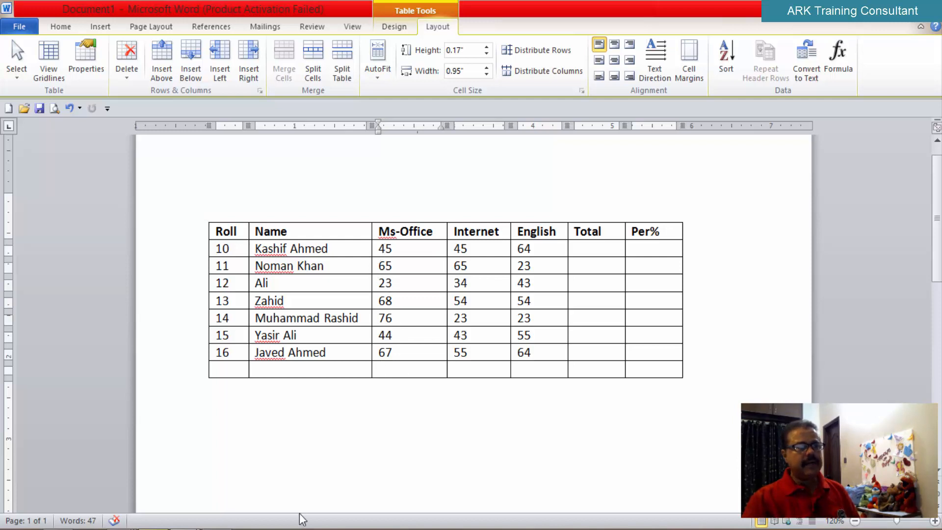
pyautogui.click(839, 61)
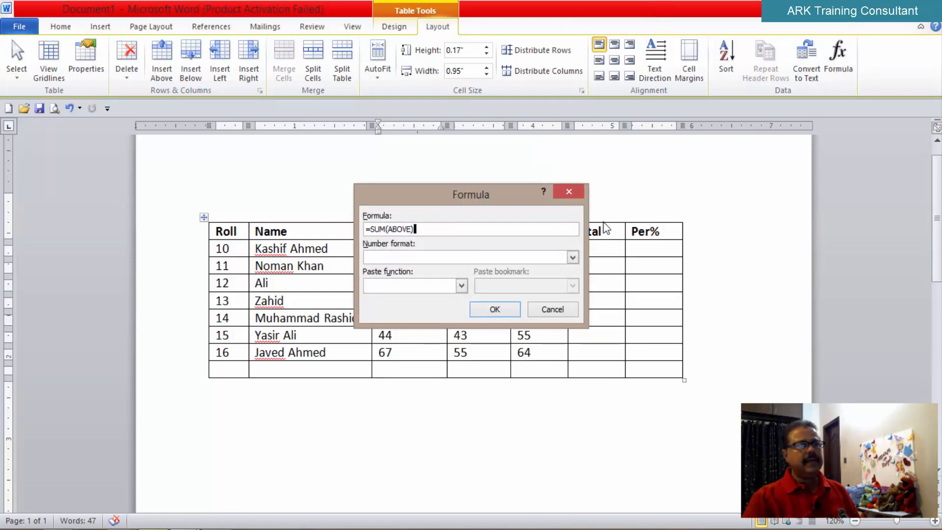
pyautogui.click(578, 196)
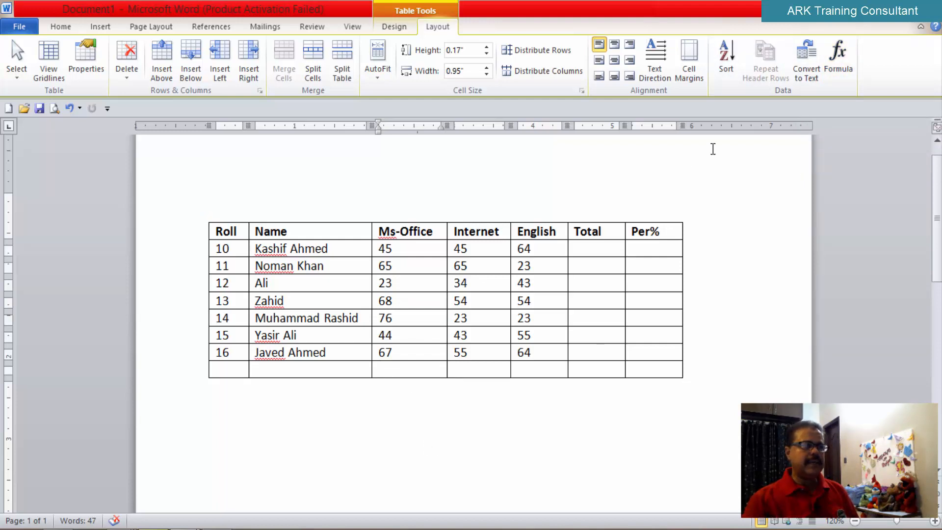
pyautogui.click(845, 73)
pyautogui.moveTo(506, 201); pyautogui.dragTo(815, 118)
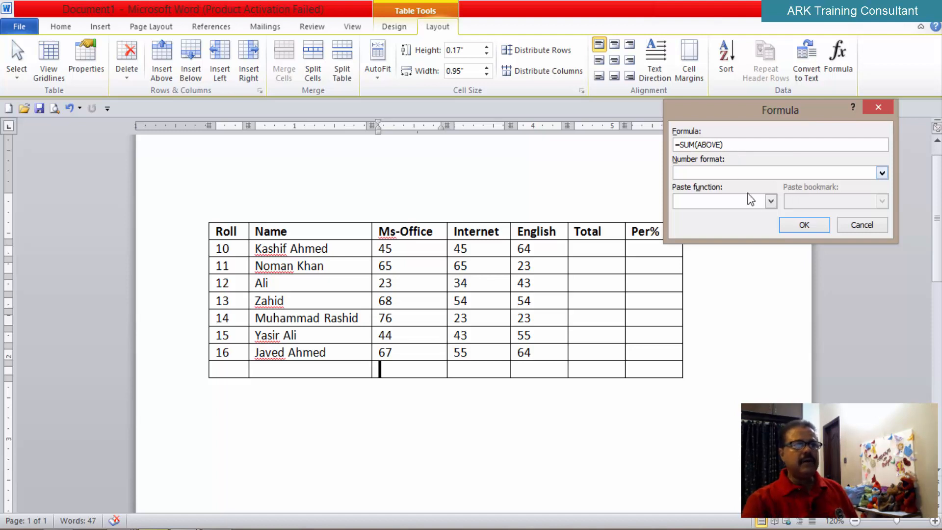
# Step: Examine the functions offered for pasting into the table formula, from ABS through TRUE
pyautogui.click(771, 202)
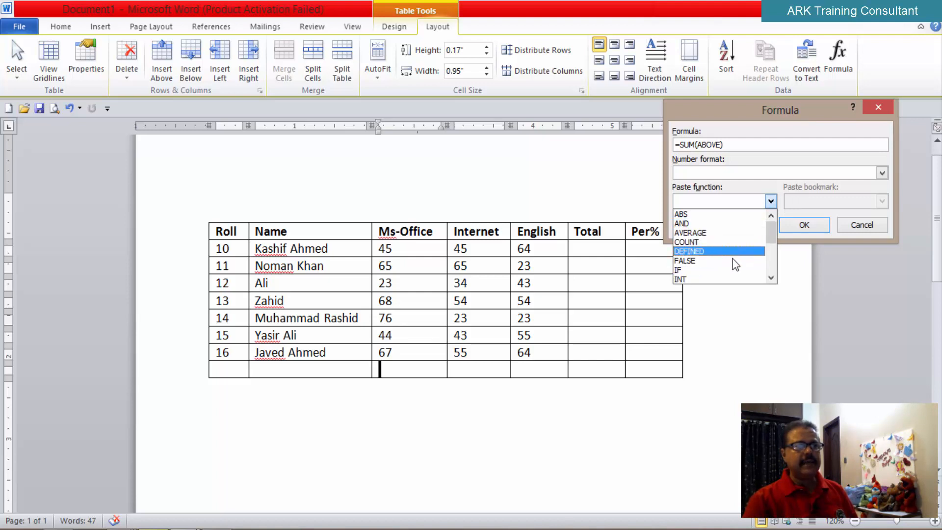
pyautogui.click(771, 278)
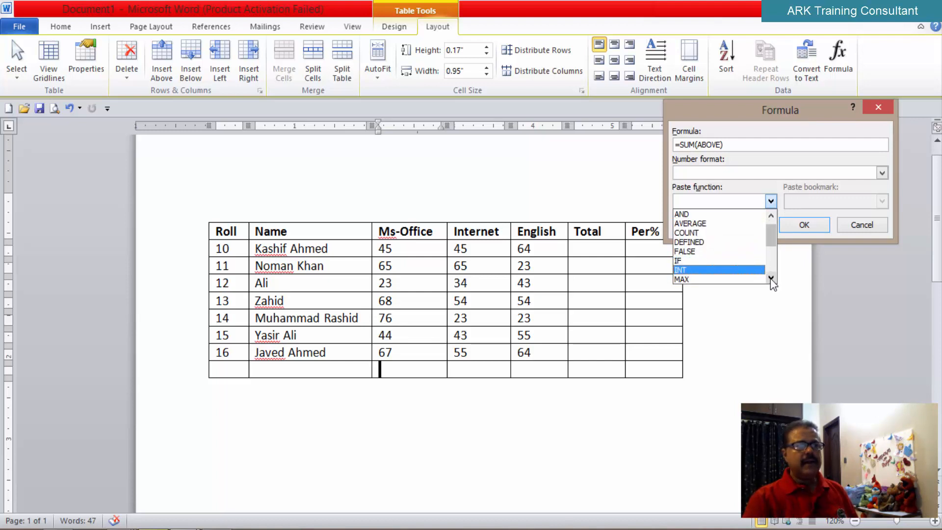
pyautogui.click(770, 278)
pyautogui.click(770, 278)
pyautogui.click(771, 278)
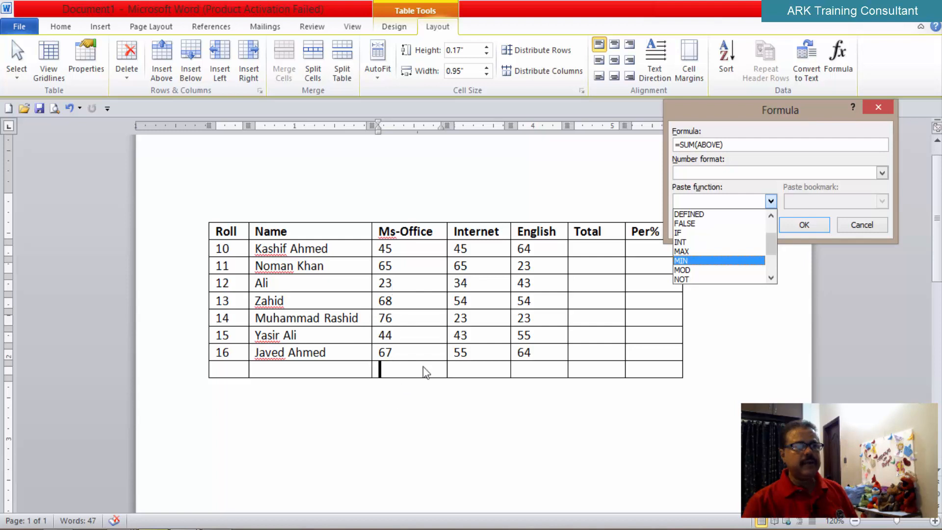
pyautogui.click(771, 278)
pyautogui.click(771, 278)
pyautogui.click(771, 278)
pyautogui.click(771, 278)
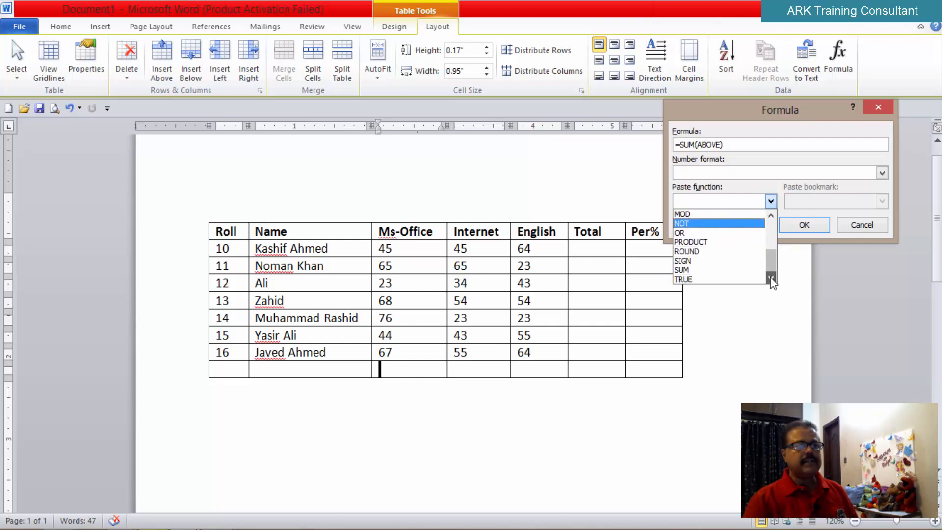
pyautogui.moveTo(776, 267); pyautogui.dragTo(769, 226)
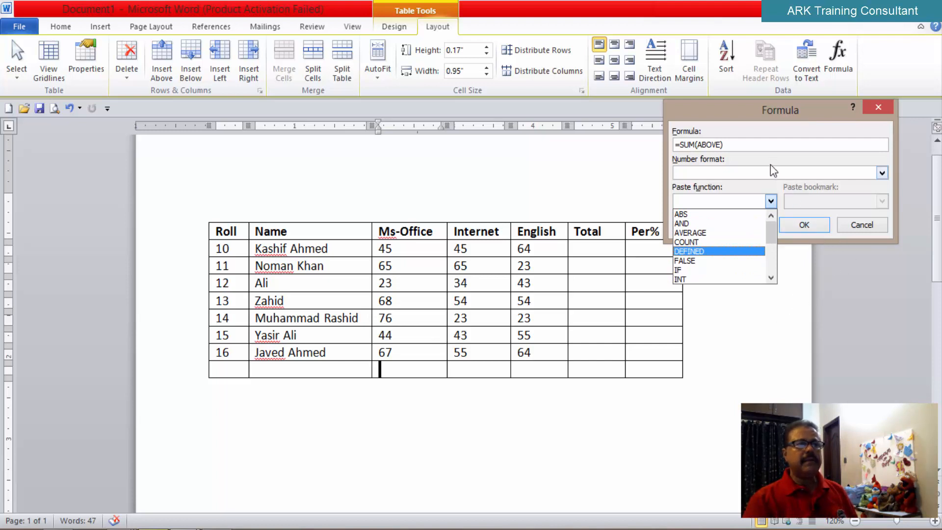
pyautogui.click(760, 146)
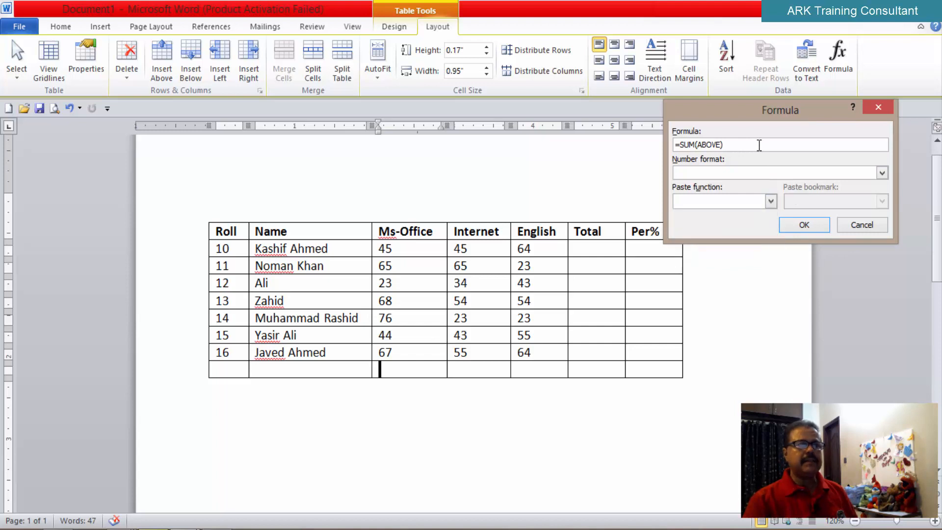
pyautogui.click(773, 203)
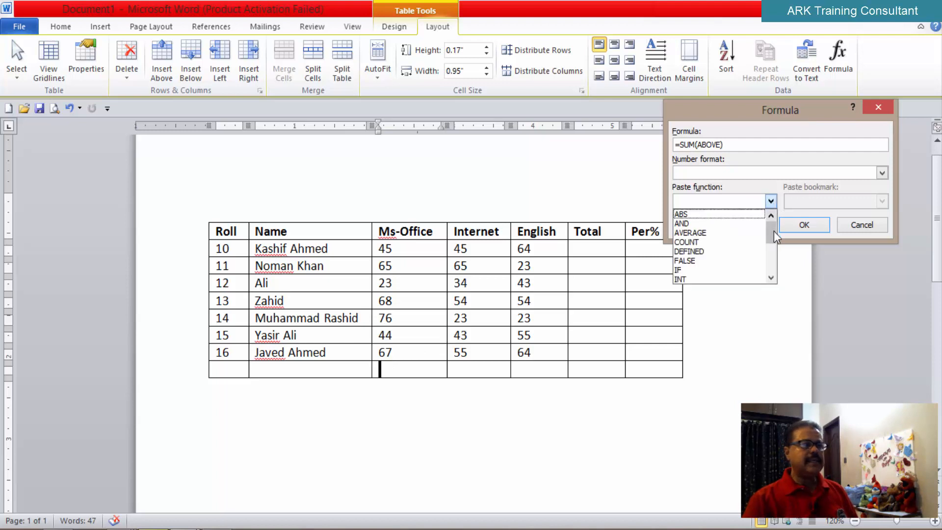
pyautogui.moveTo(774, 232)
pyautogui.mouseDown()
pyautogui.moveTo(769, 267)
pyautogui.moveTo(774, 221)
pyautogui.mouseUp()
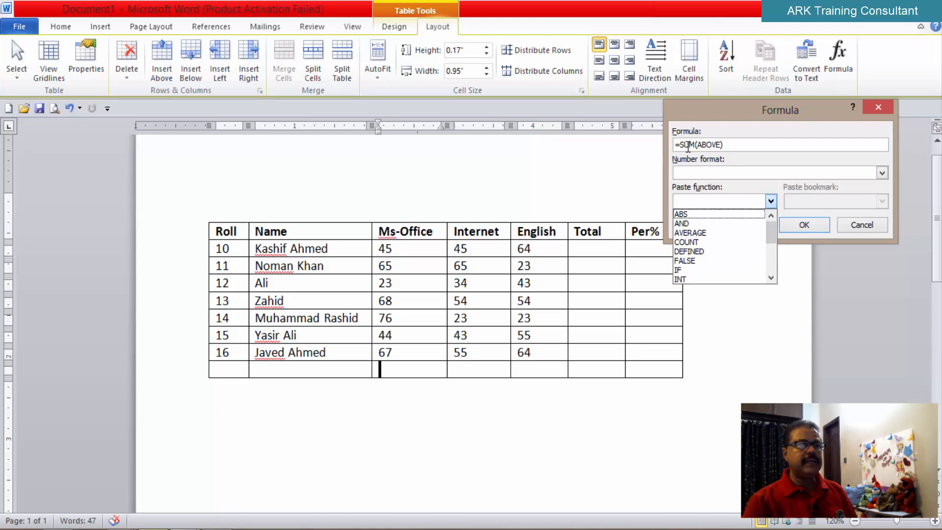
# Step: Insert =SUM(ABOVE) formulas in the bottom row for the Ms-Office, Internet and English columns
pyautogui.click(778, 143)
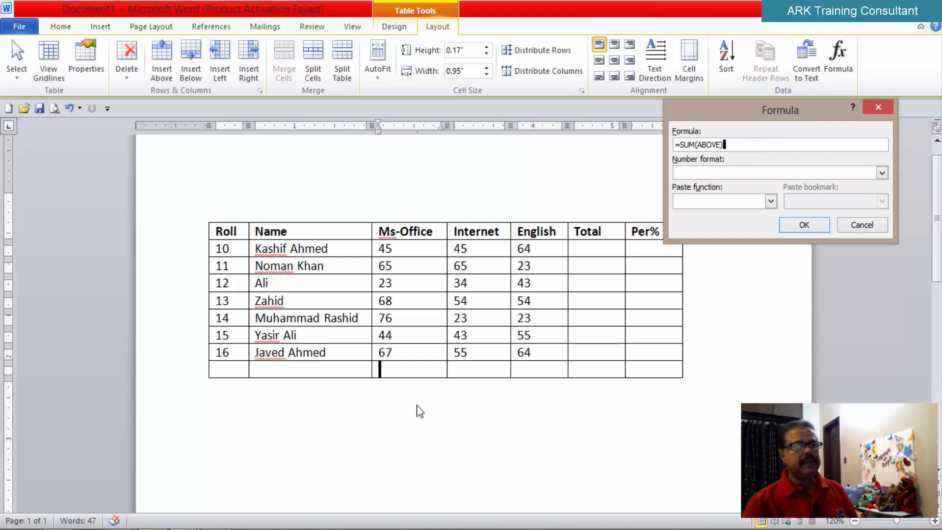
pyautogui.click(804, 225)
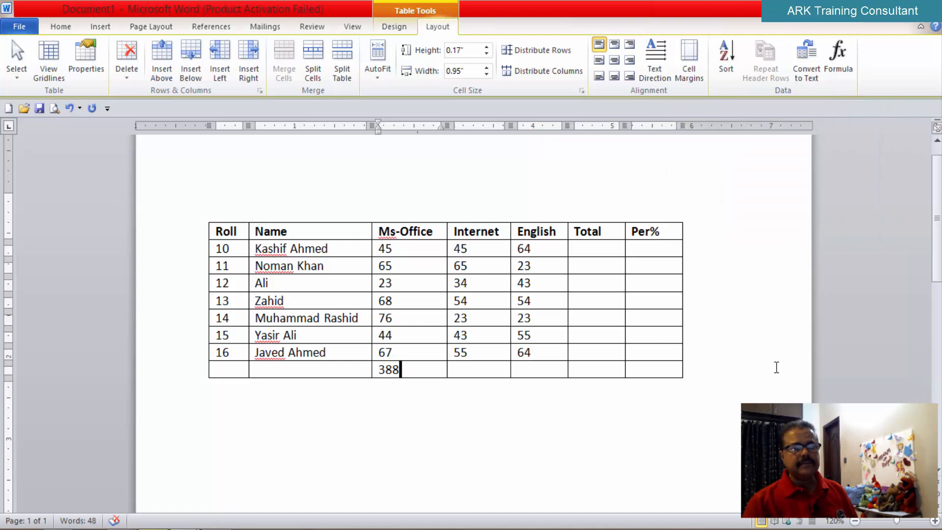
pyautogui.click(479, 369)
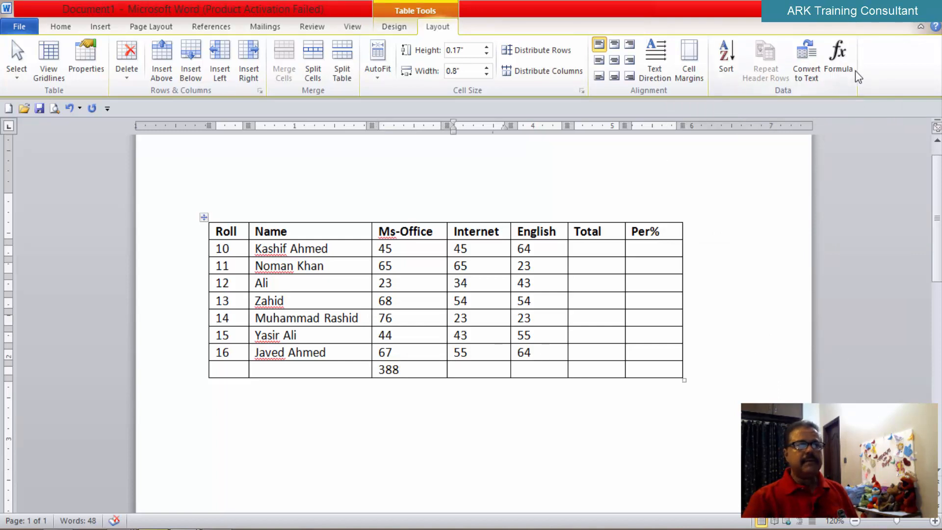
pyautogui.click(843, 70)
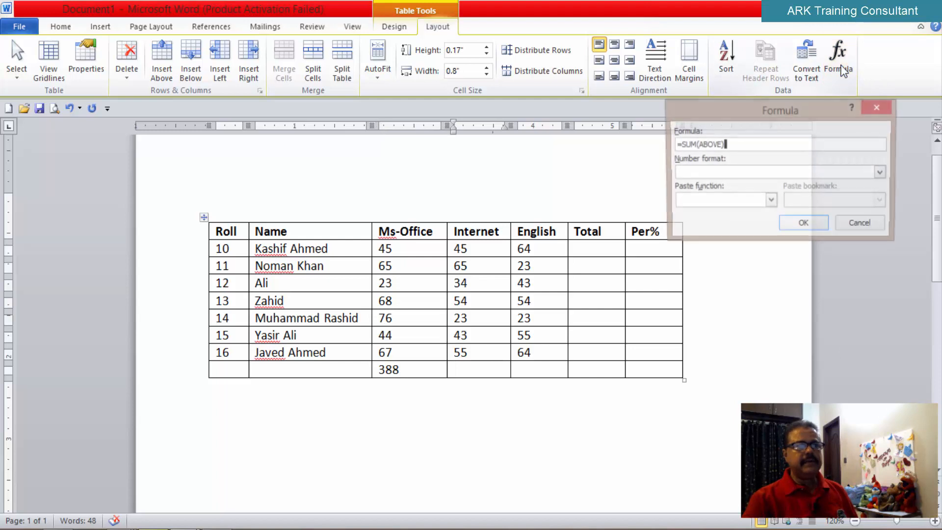
pyautogui.click(794, 222)
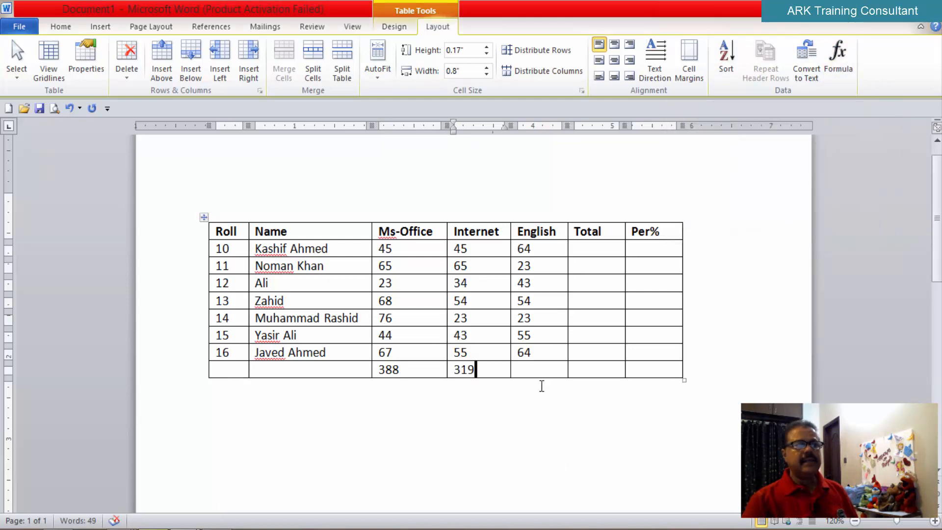
pyautogui.click(550, 371)
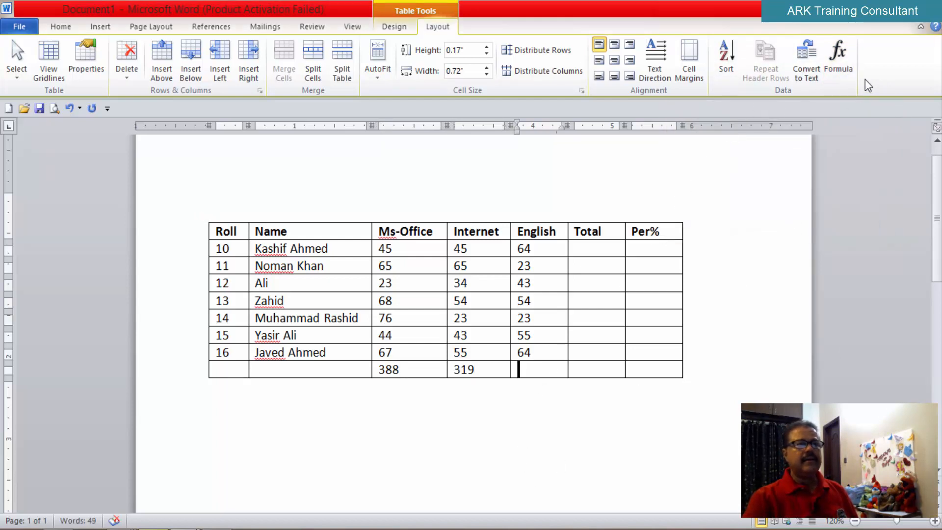
pyautogui.click(846, 61)
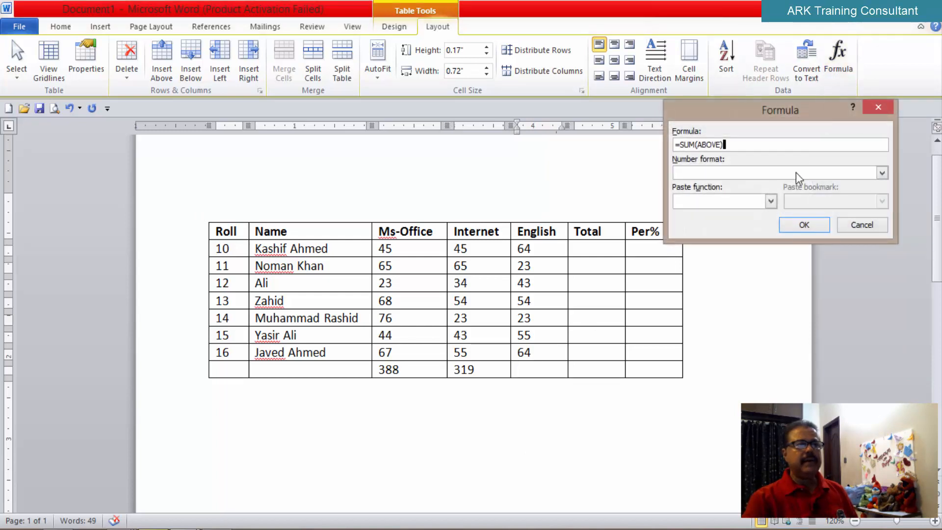
pyautogui.click(800, 225)
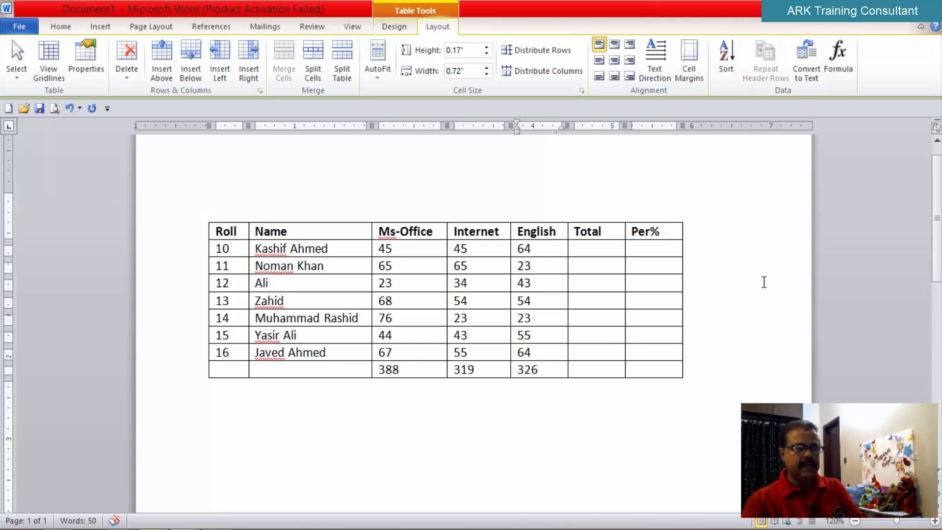
# Step: Delete the English, Internet and Ms-Office totals from the bottom row of the table
pyautogui.press('BackSpace')
pyautogui.press('BackSpace')
pyautogui.press('BackSpace')
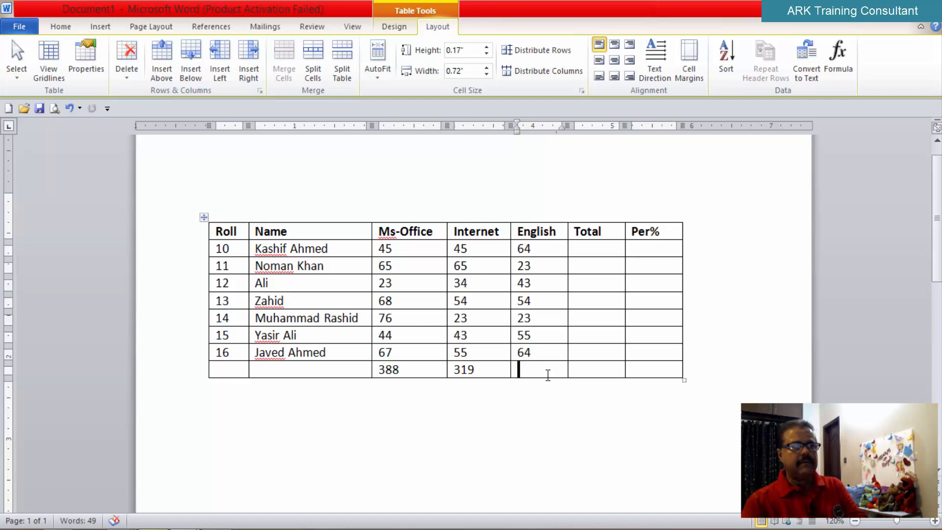
pyautogui.doubleClick(469, 369)
pyautogui.press('BackSpace')
pyautogui.click(410, 371)
pyautogui.doubleClick(410, 370)
pyautogui.press('BackSpace')
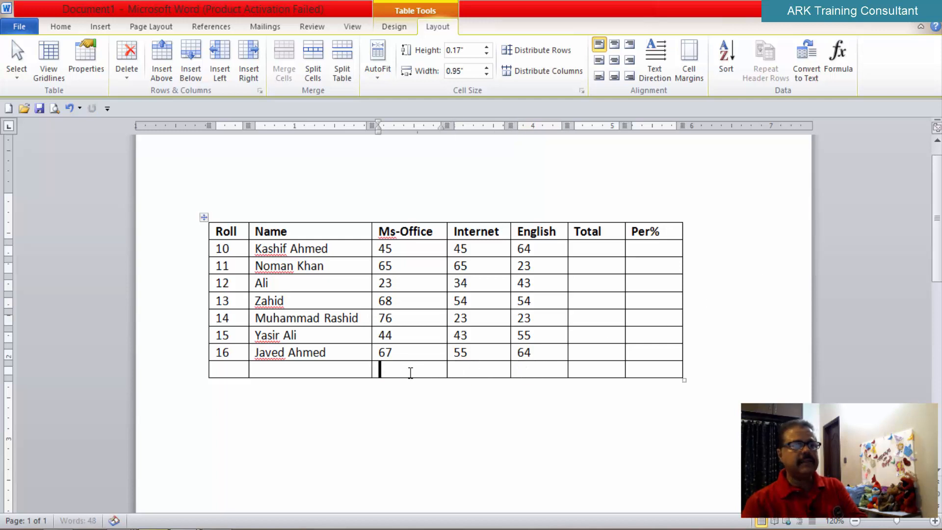
pyautogui.click(415, 410)
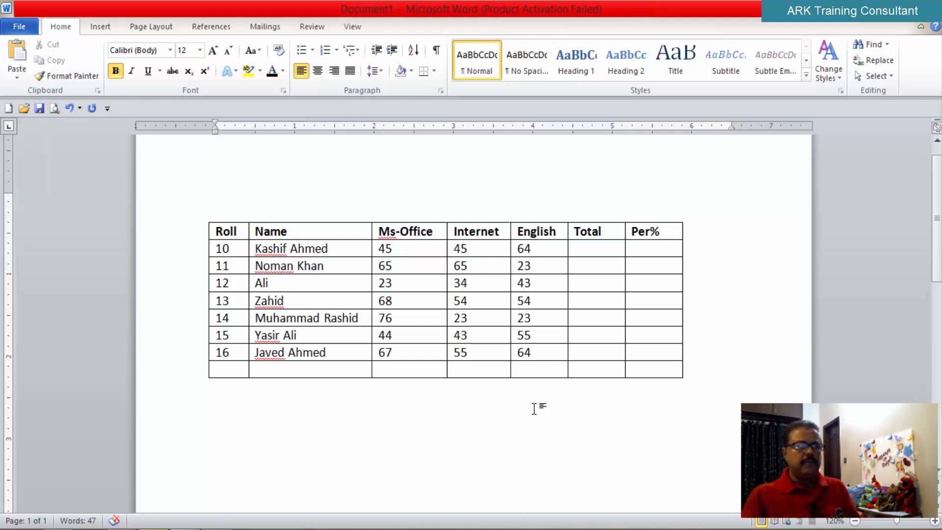
# Step: Insert a =SUM(ABOVE) formula in the empty bottom cell of the Ms-Office column
pyautogui.click(423, 371)
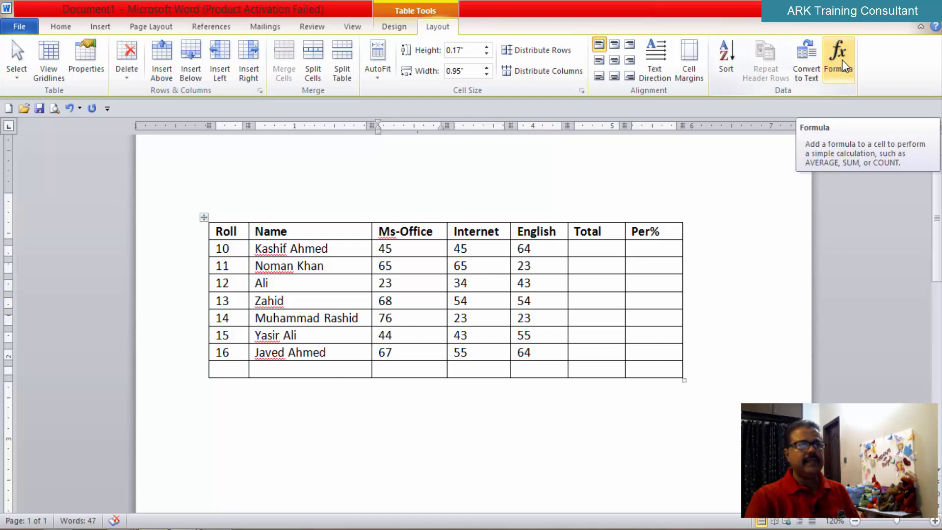
pyautogui.click(842, 60)
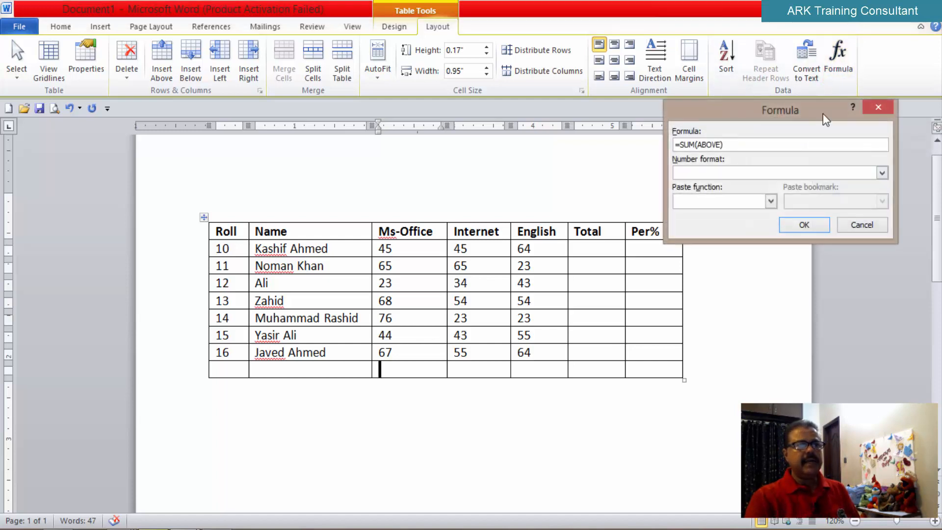
pyautogui.click(794, 226)
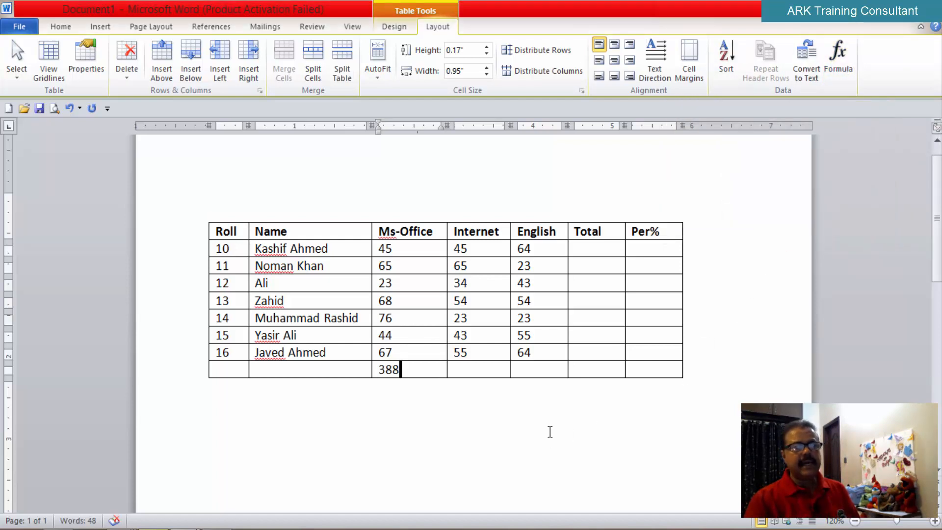
# Step: Copy the Ms-Office total formula into the bottom Internet and English cells and update both copied fields
pyautogui.moveTo(408, 370); pyautogui.dragTo(379, 368)
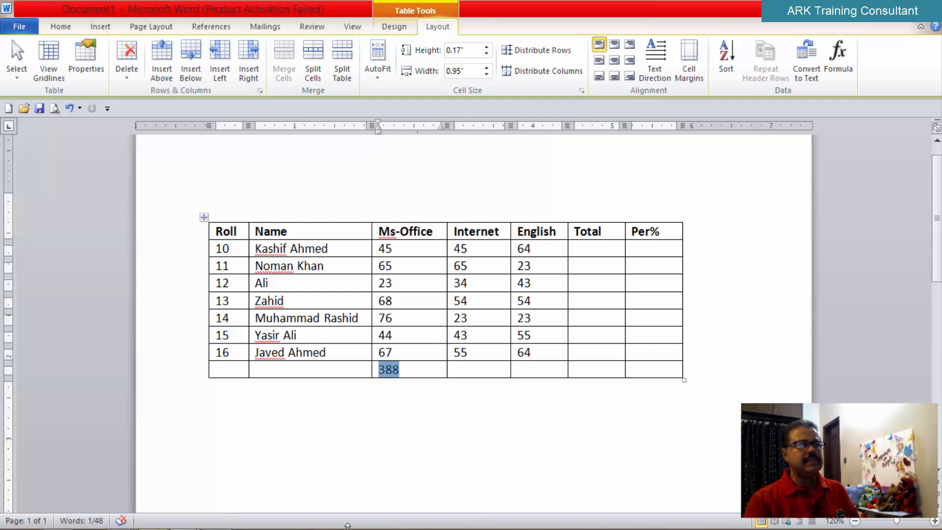
pyautogui.click(61, 26)
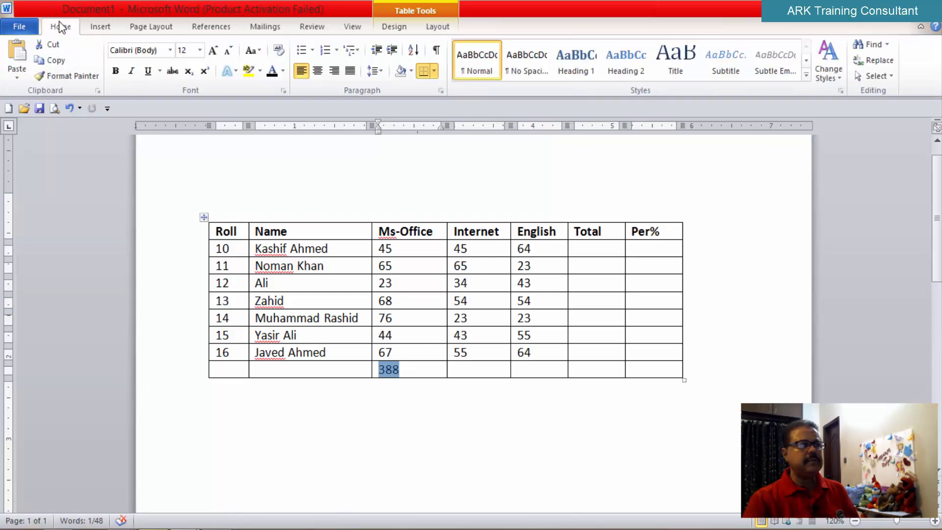
pyautogui.click(58, 60)
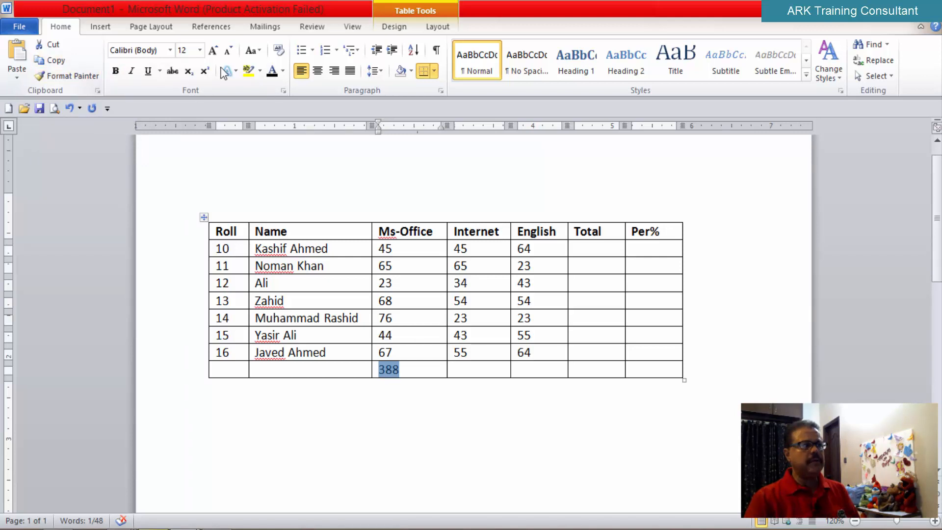
pyautogui.moveTo(467, 371); pyautogui.dragTo(539, 369)
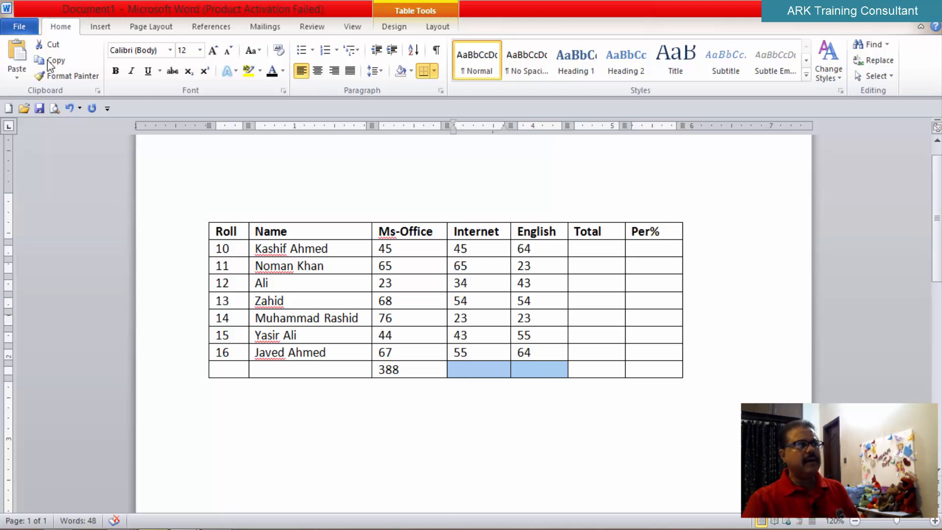
pyautogui.click(17, 54)
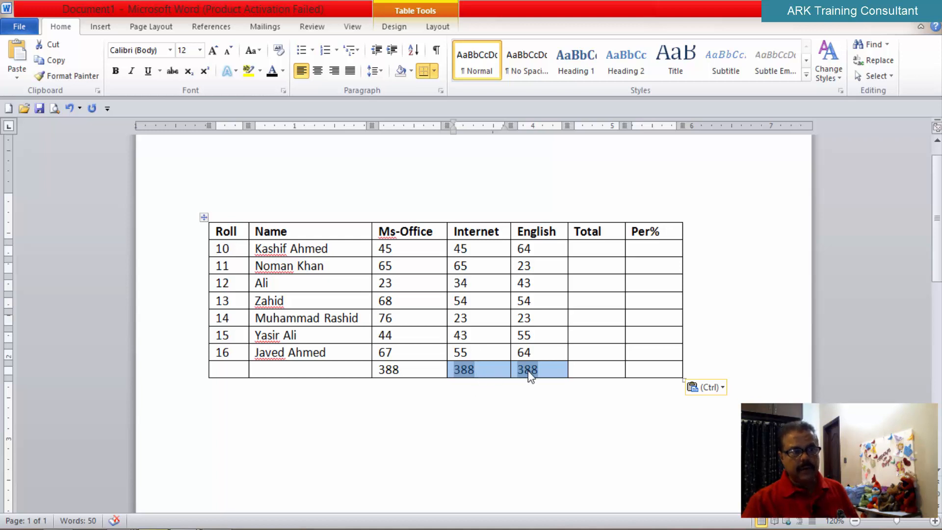
pyautogui.click(520, 419)
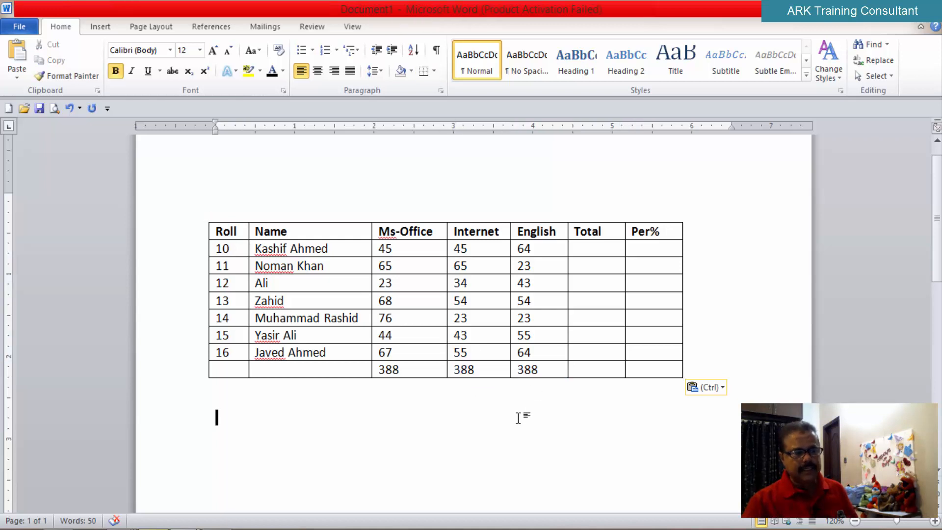
pyautogui.moveTo(450, 370); pyautogui.dragTo(544, 370)
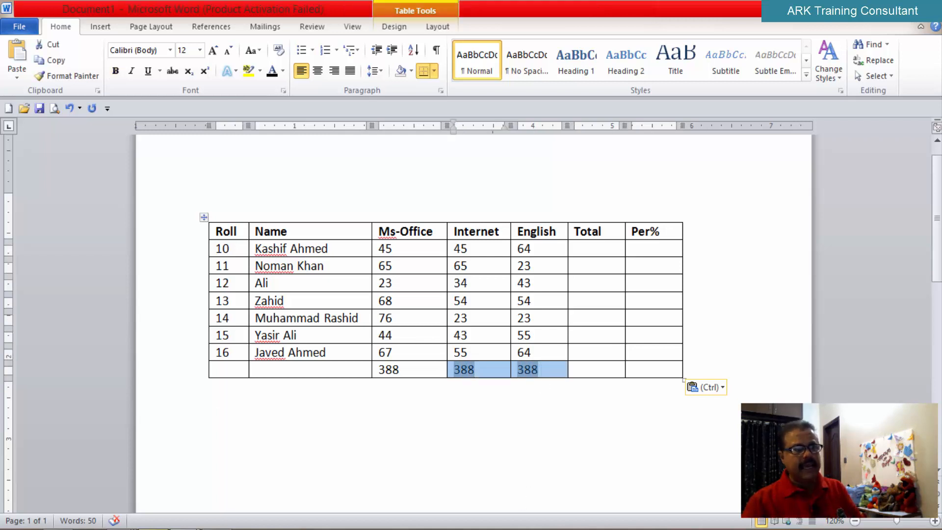
pyautogui.press('F9')
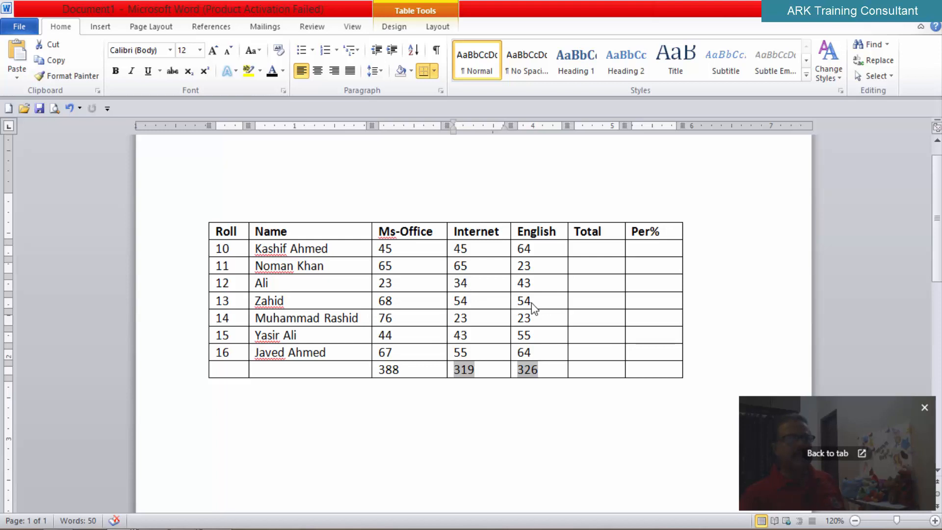
# Step: Change the Ms-Office mark of roll 12 to 87
pyautogui.click(400, 284)
pyautogui.press('BackSpace')
pyautogui.press('BackSpace')
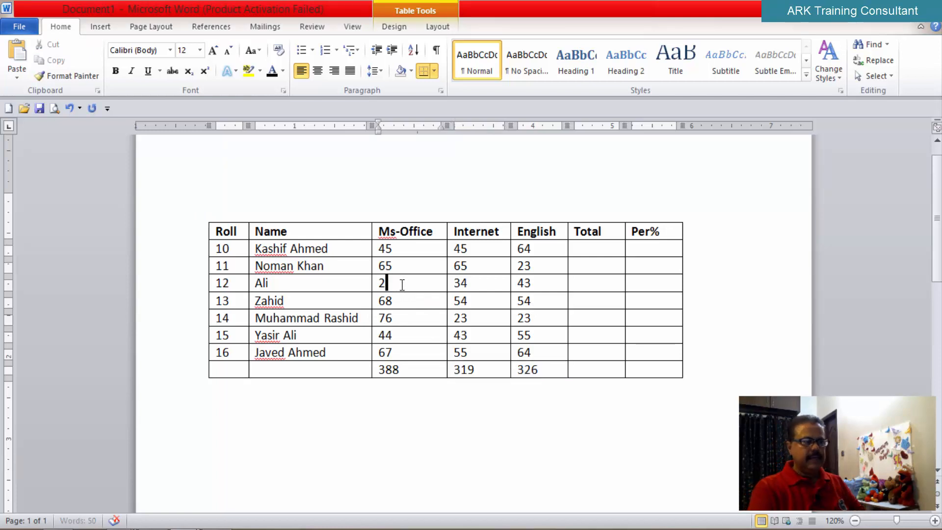
pyautogui.write('87')
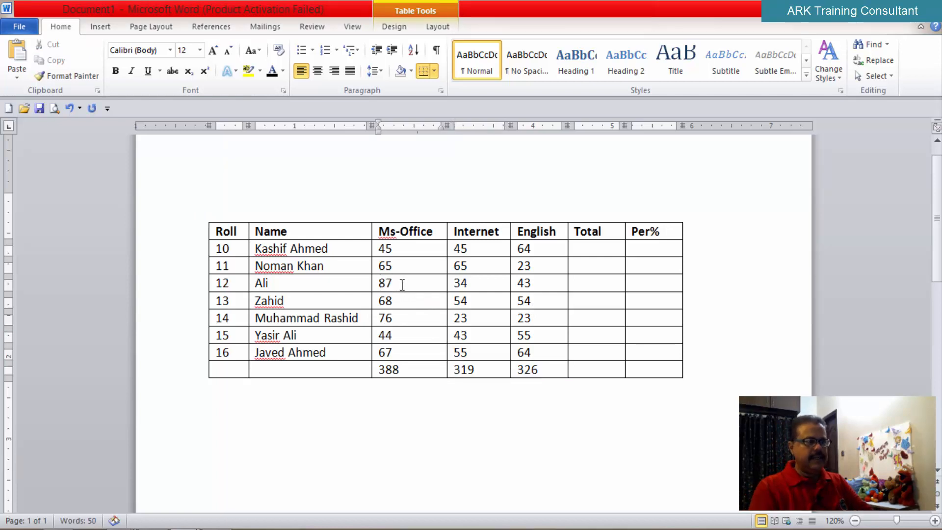
# Step: Change the Internet mark of roll 13 to 56
pyautogui.press('Down')
pyautogui.press('Right')
pyautogui.press('Right')
pyautogui.press('Right')
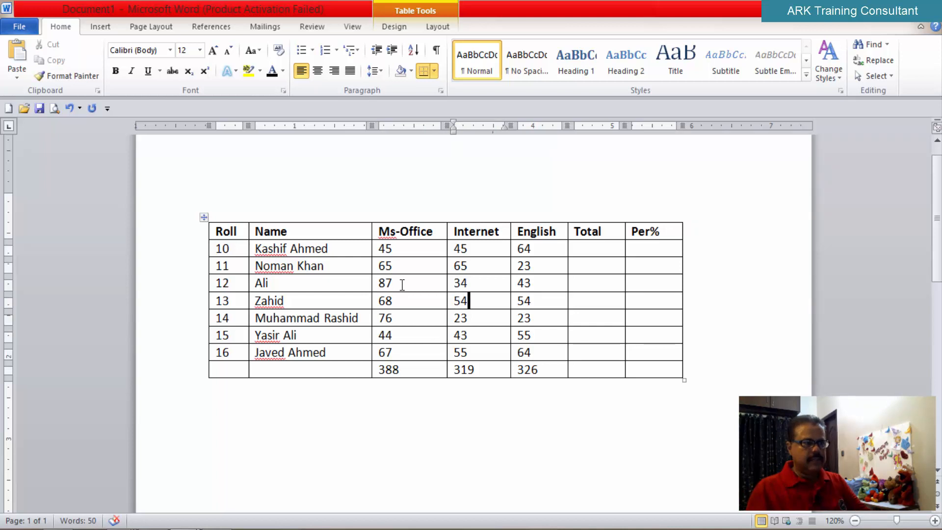
pyautogui.press('BackSpace')
pyautogui.press('BackSpace')
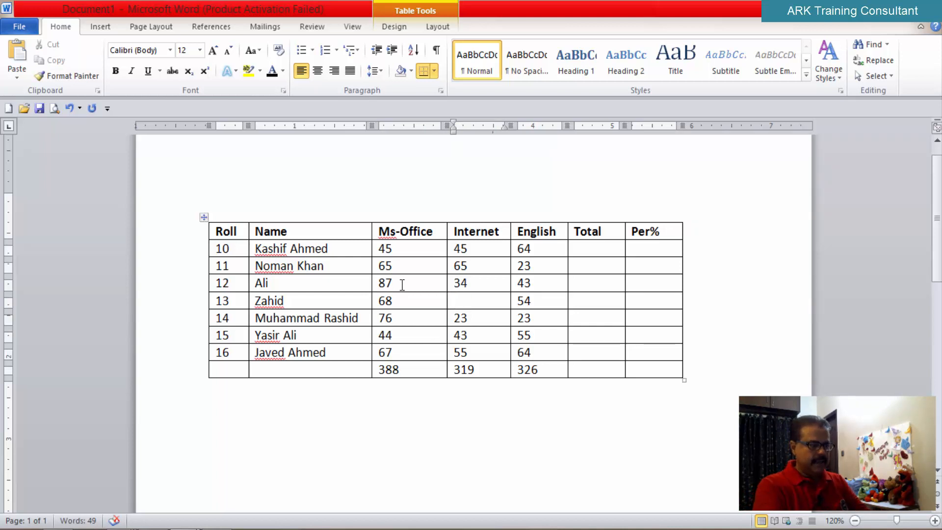
pyautogui.write('8')
pyautogui.press('BackSpace')
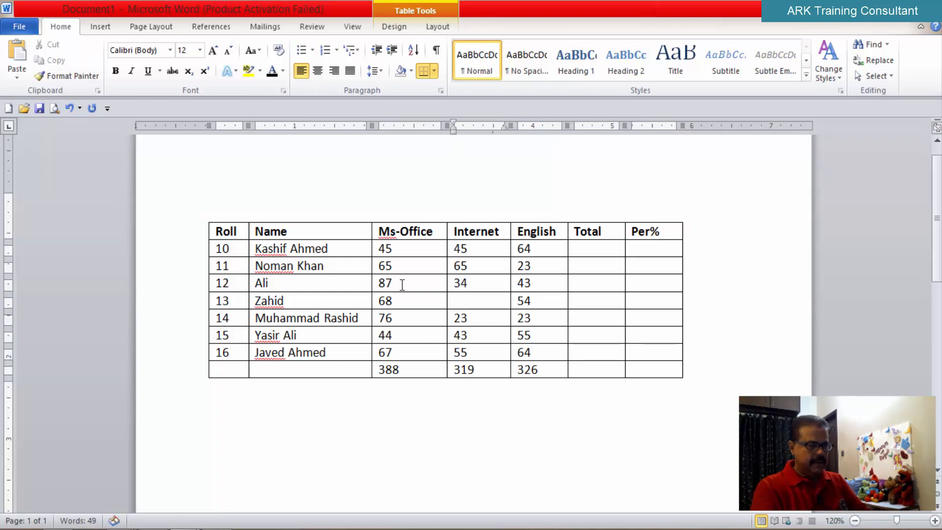
pyautogui.write('56')
# Step: Change the English mark of roll 14 to 65
pyautogui.press('Down')
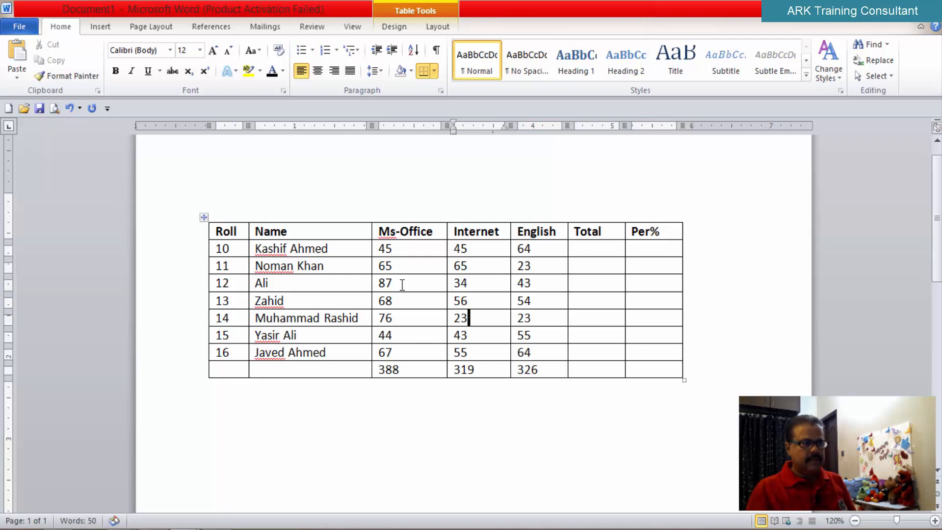
pyautogui.press('Right')
pyautogui.press('Right')
pyautogui.press('Right')
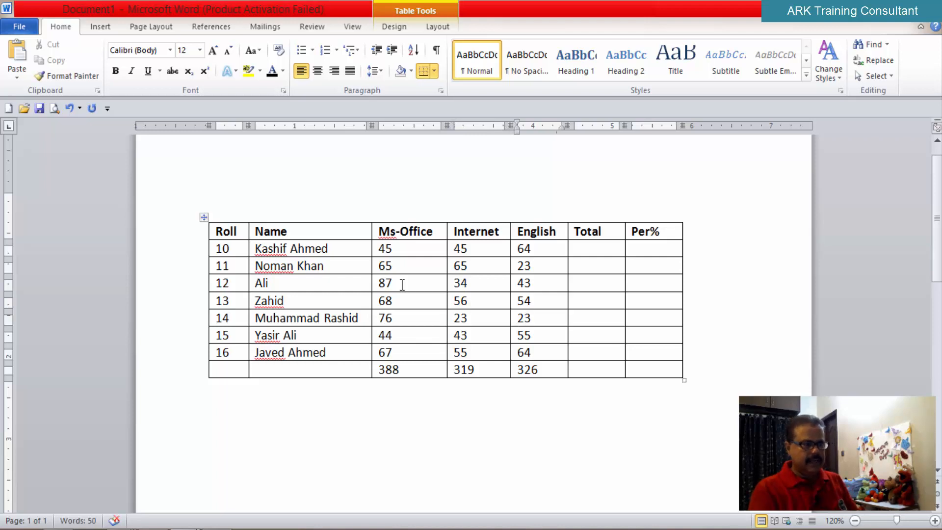
pyautogui.press('BackSpace')
pyautogui.press('BackSpace')
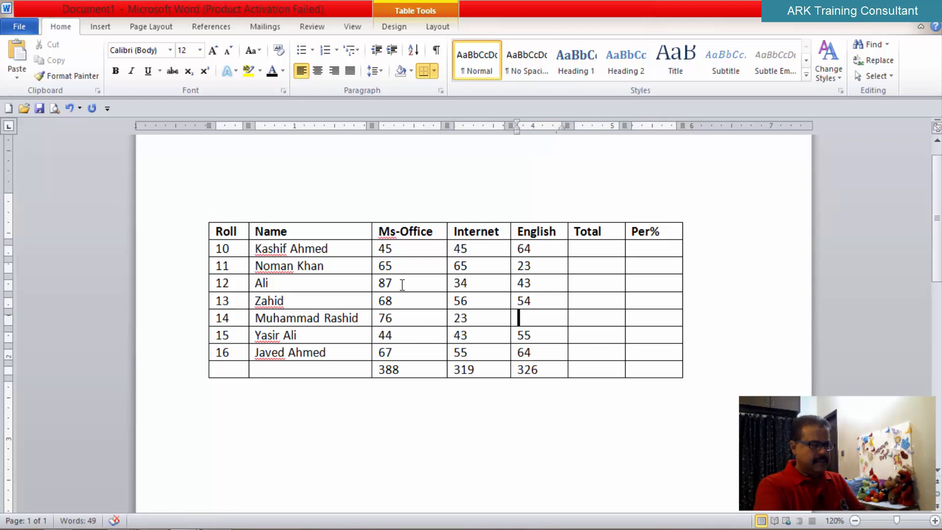
pyautogui.write('65')
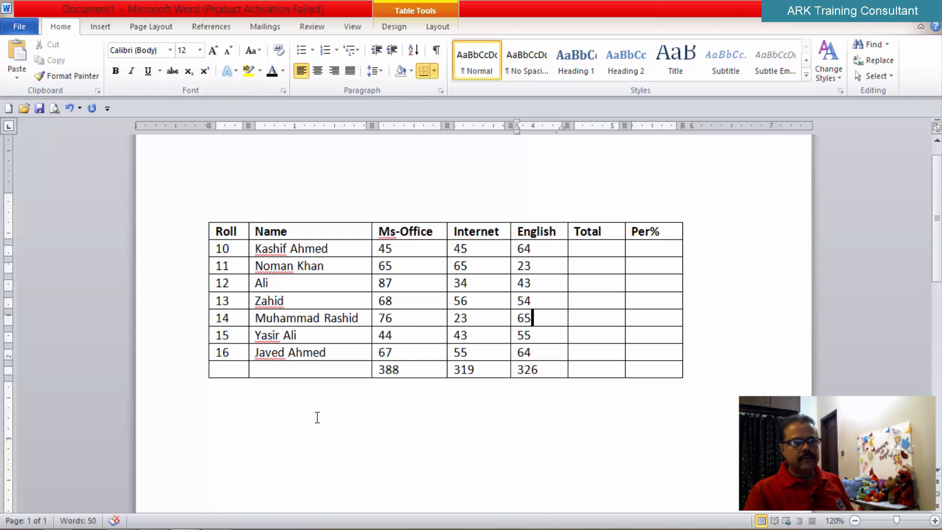
# Step: Update the Ms-Office, Internet and English total fields in the bottom row to reflect the edited marks
pyautogui.click(540, 370)
pyautogui.moveTo(532, 370); pyautogui.dragTo(388, 370)
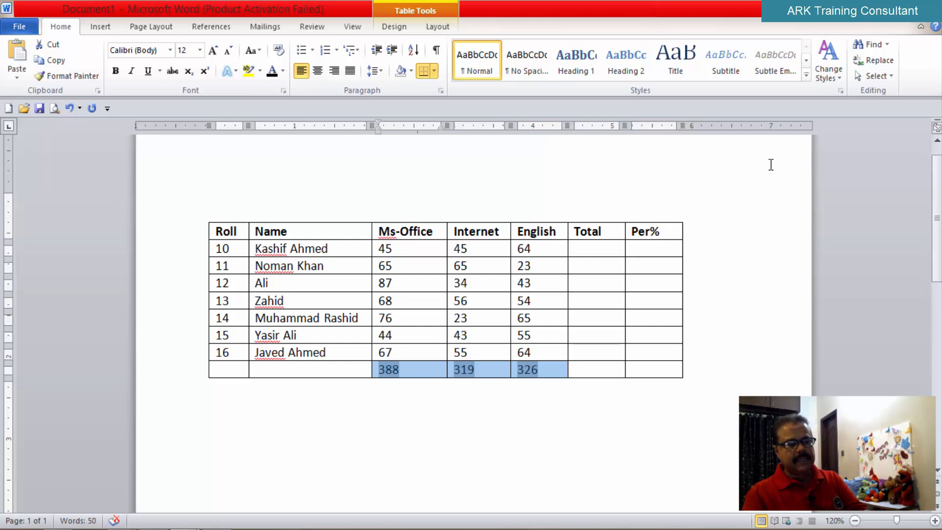
pyautogui.press('F9')
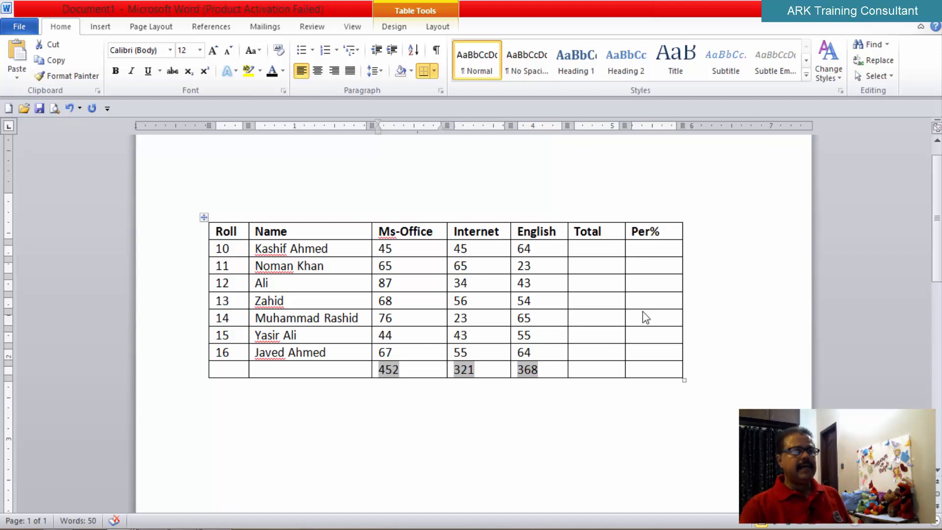
# Step: Insert a =SUM(LEFT) formula in the Total cell of roll 10
pyautogui.click(598, 250)
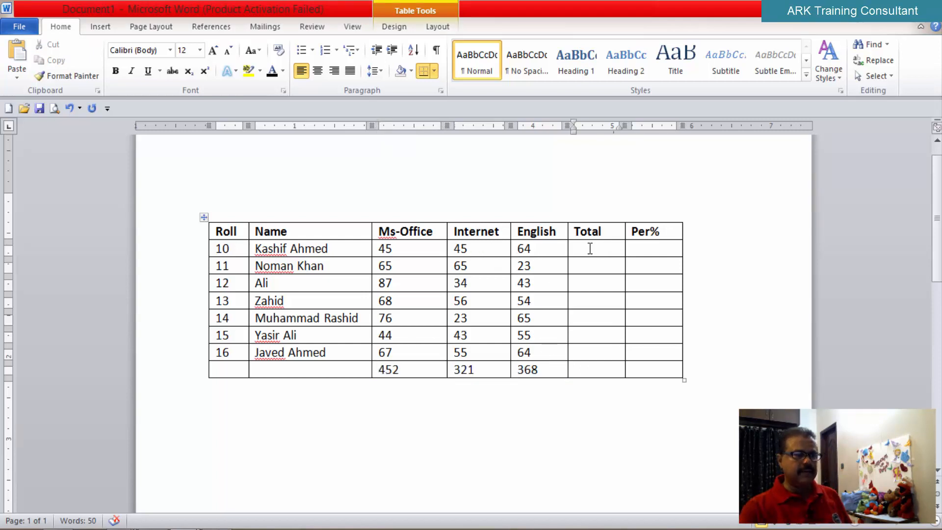
pyautogui.click(441, 29)
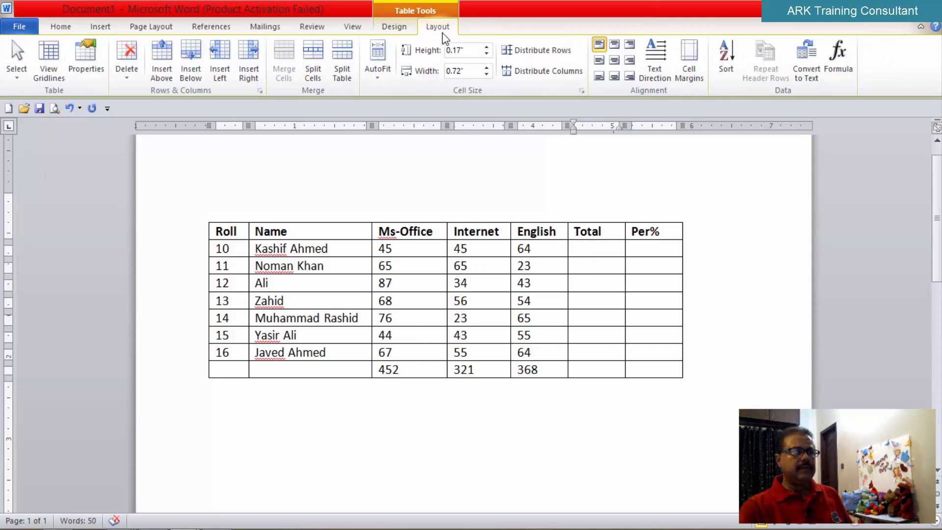
pyautogui.click(838, 58)
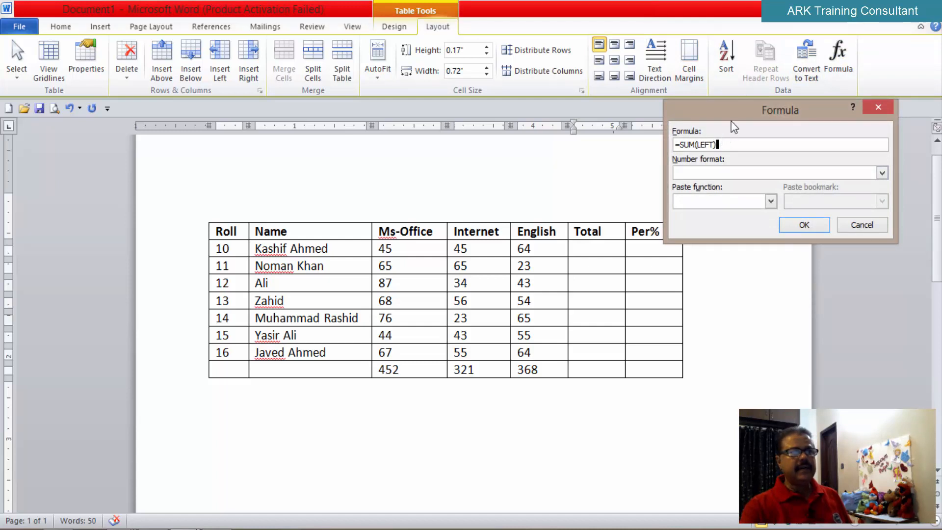
pyautogui.moveTo(741, 118); pyautogui.dragTo(748, 139)
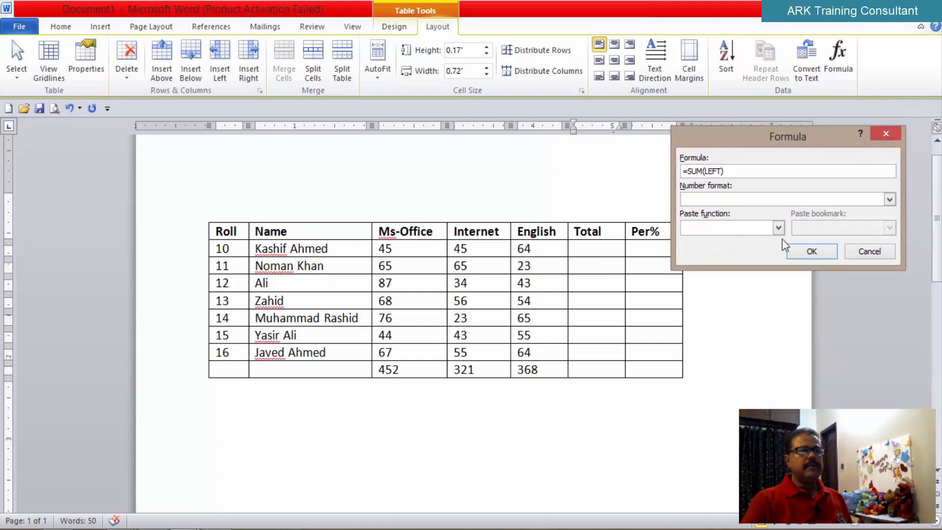
pyautogui.click(823, 254)
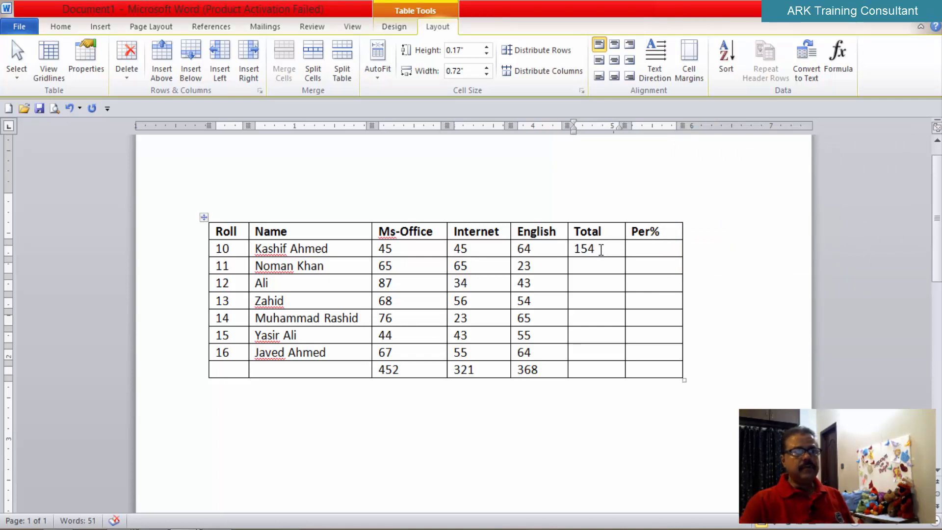
# Step: Copy roll 10's Total formula into all Total cells below it, including the bottom row, and update the fields
pyautogui.moveTo(600, 249); pyautogui.dragTo(578, 246)
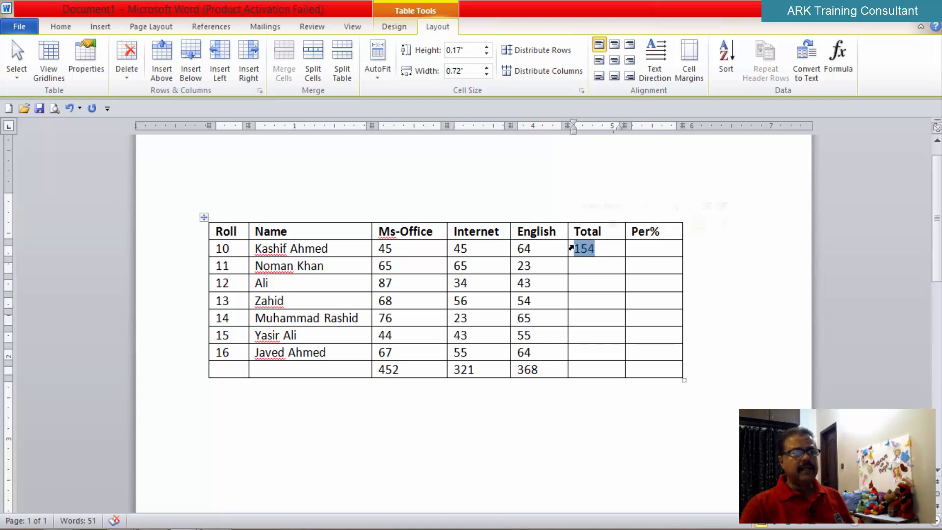
pyautogui.click(61, 27)
pyautogui.click(56, 62)
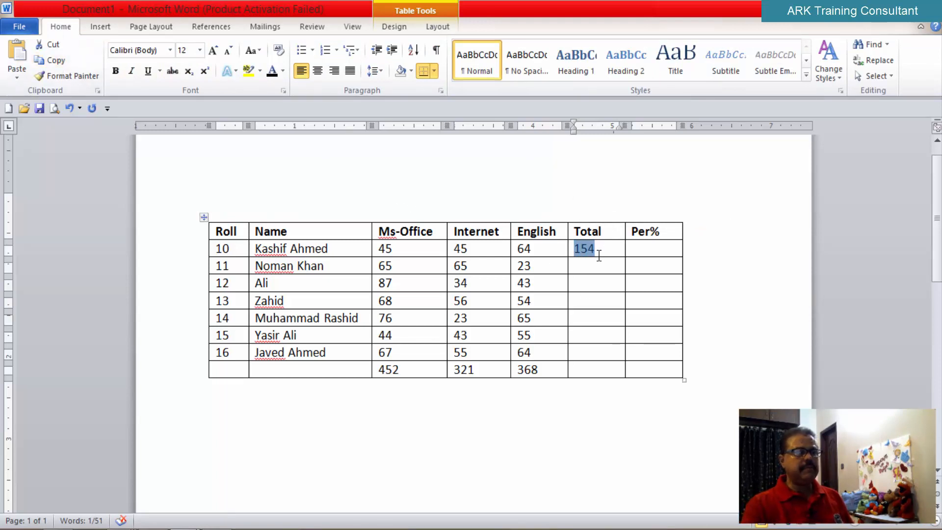
pyautogui.moveTo(598, 266); pyautogui.dragTo(595, 369)
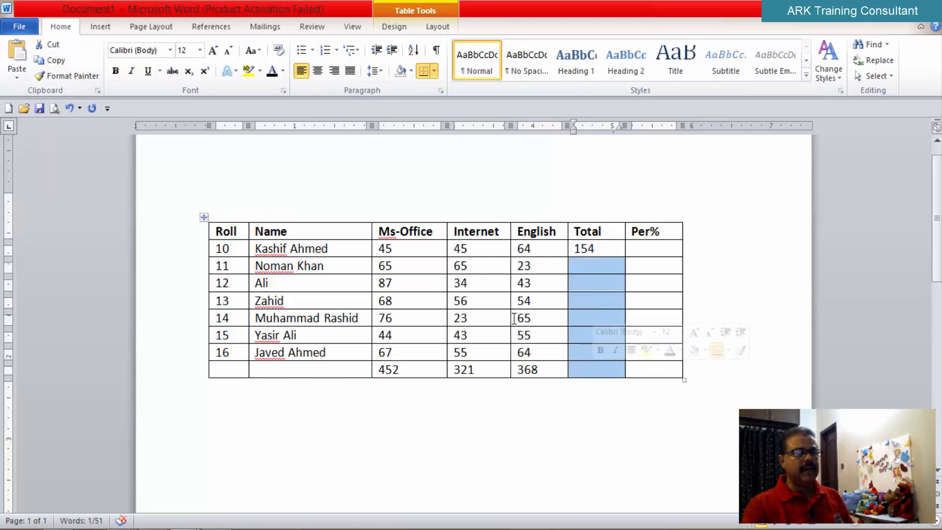
pyautogui.click(17, 54)
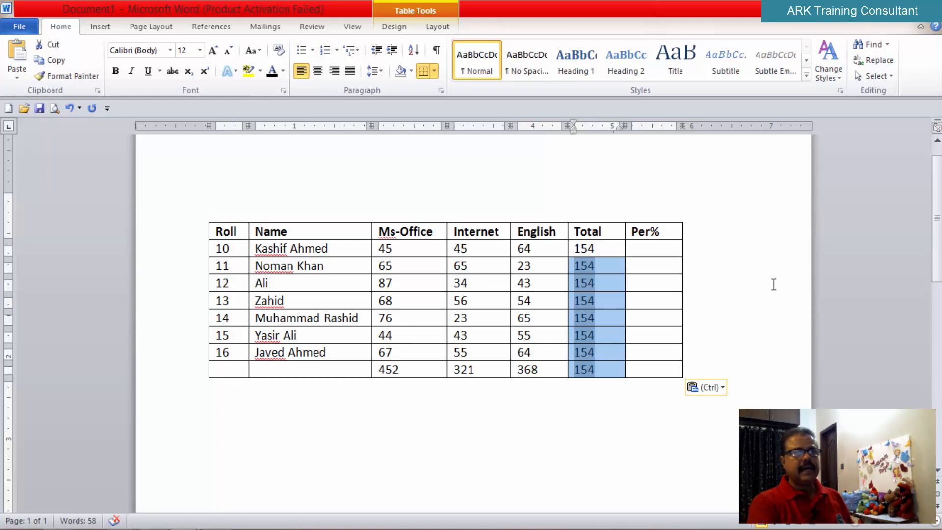
pyautogui.press('F9')
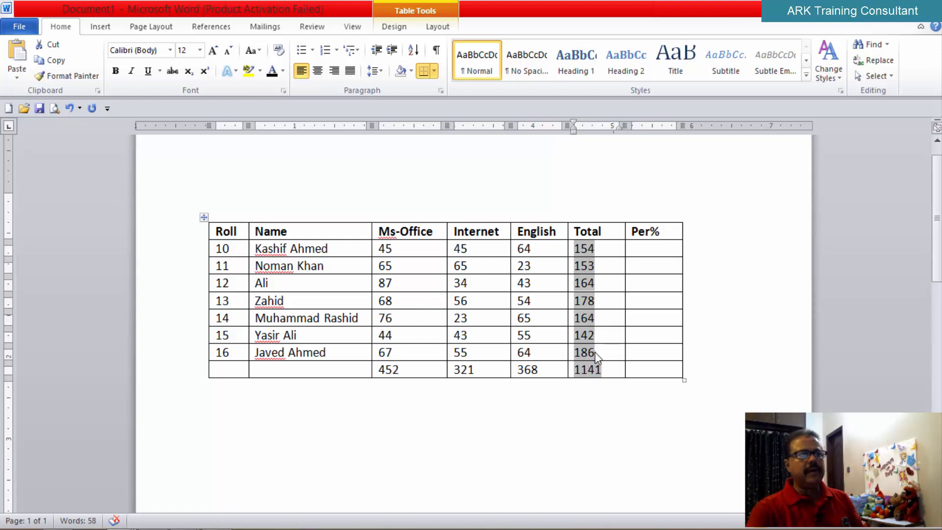
# Step: Change the Ms-Office mark of roll 11 to 67
pyautogui.click(472, 283)
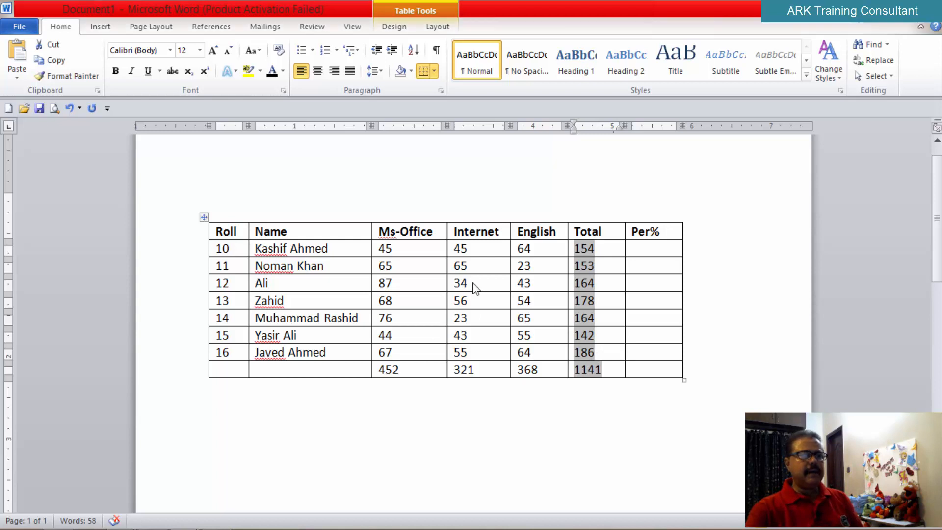
pyautogui.click(437, 267)
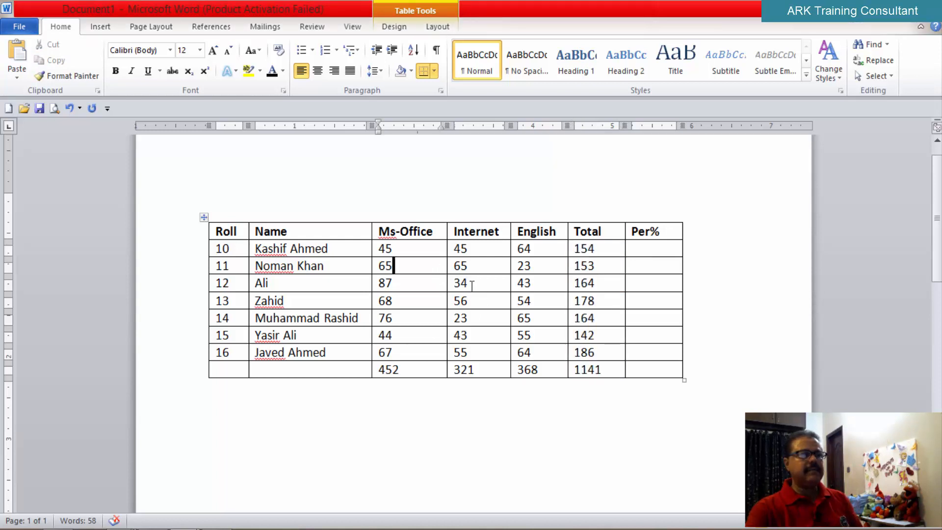
pyautogui.press('BackSpace')
pyautogui.press('BackSpace')
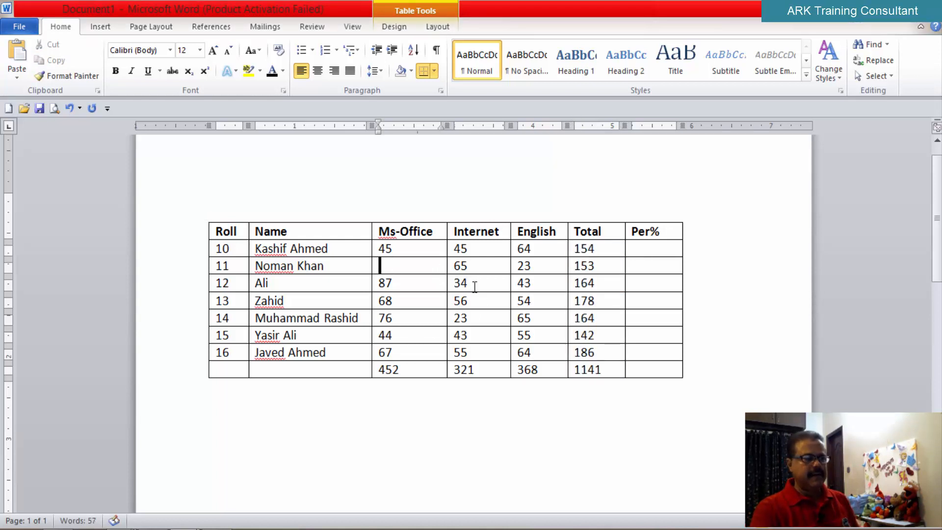
pyautogui.write('67')
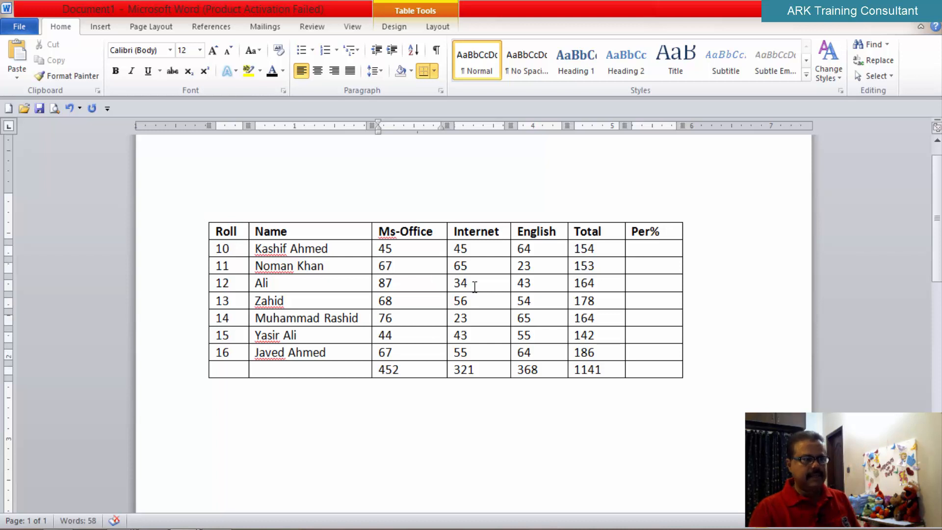
# Step: Change the Internet mark of roll 12 to 55
pyautogui.press('Down')
pyautogui.press('Right')
pyautogui.press('Right')
pyautogui.press('Right')
pyautogui.press('BackSpace')
pyautogui.press('BackSpace')
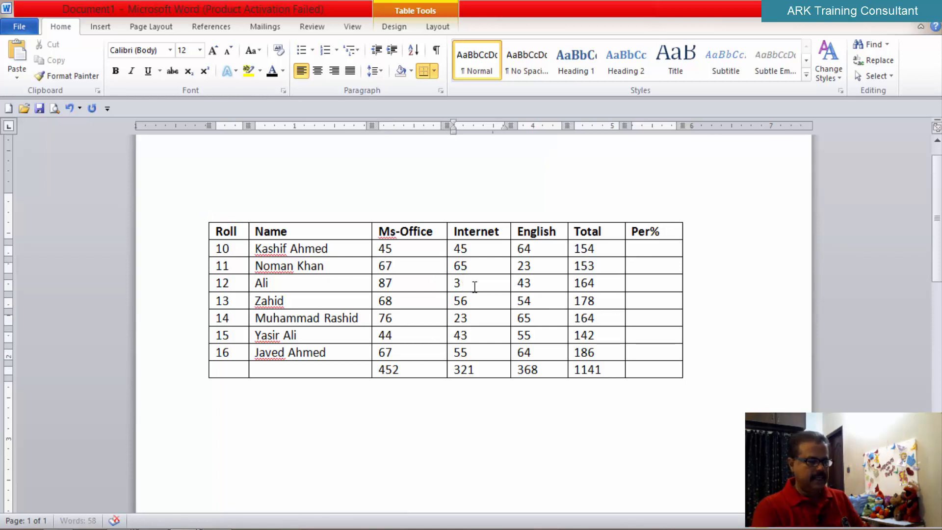
pyautogui.write('55')
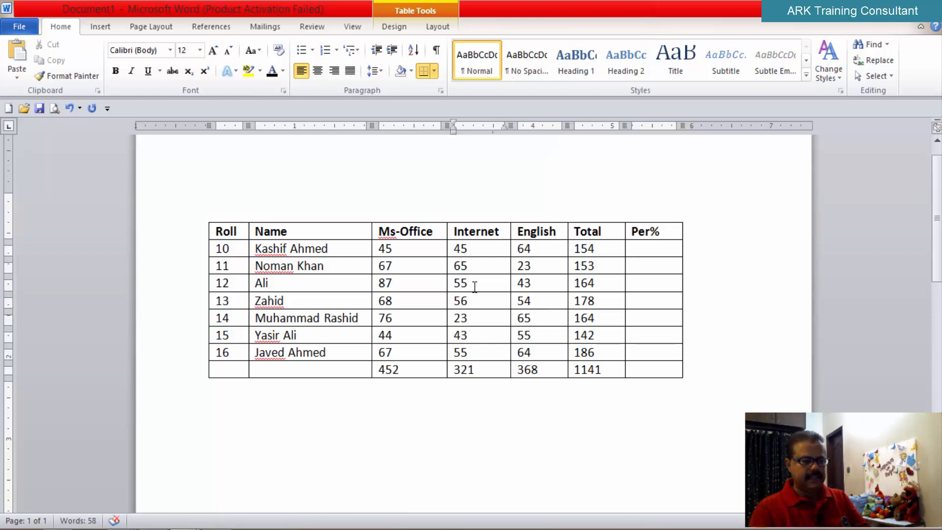
# Step: Change the English mark of roll 14 to 77
pyautogui.press('Down')
pyautogui.press('Down')
pyautogui.press('Right')
pyautogui.press('Right')
pyautogui.press('Right')
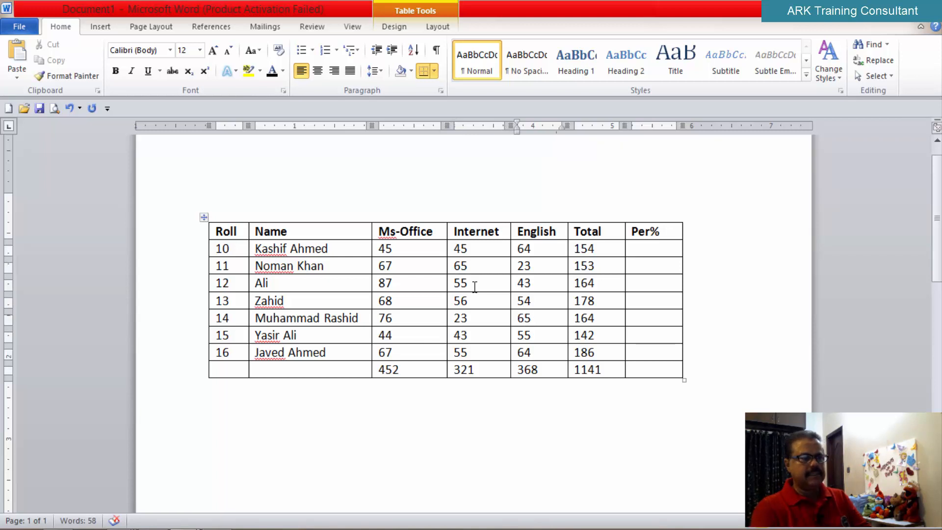
pyautogui.press('BackSpace')
pyautogui.press('BackSpace')
pyautogui.write('77')
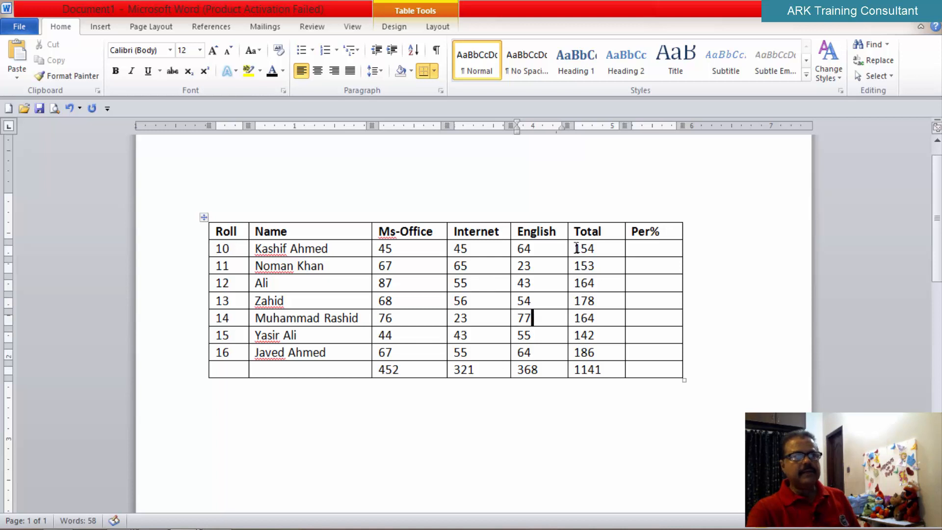
# Step: Select all Total column cells together with the bottom-row subject totals and update their formula fields
pyautogui.moveTo(577, 248); pyautogui.dragTo(591, 373)
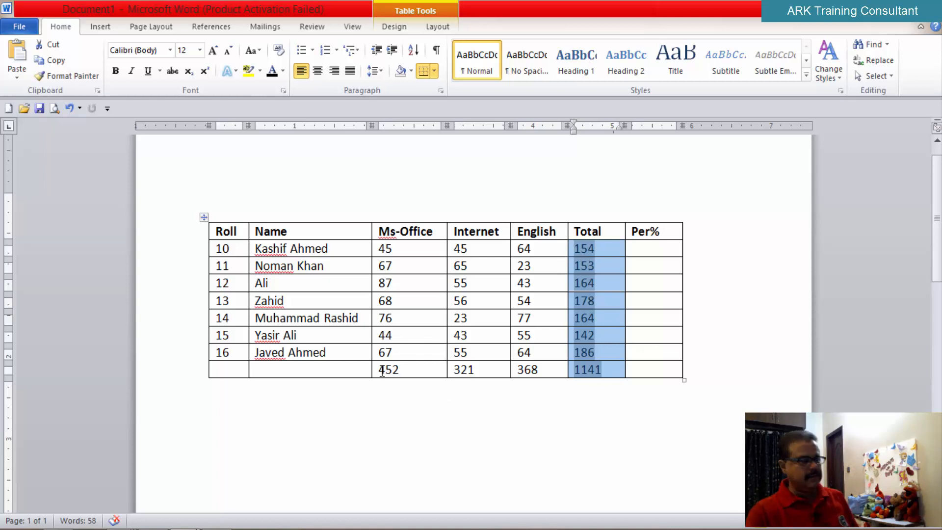
pyautogui.moveTo(381, 372); pyautogui.dragTo(514, 376)
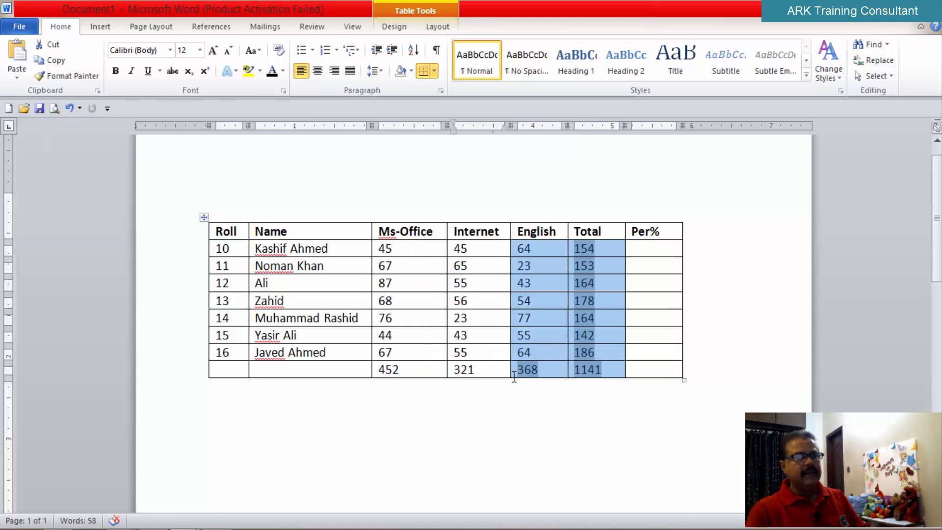
pyautogui.click(559, 384)
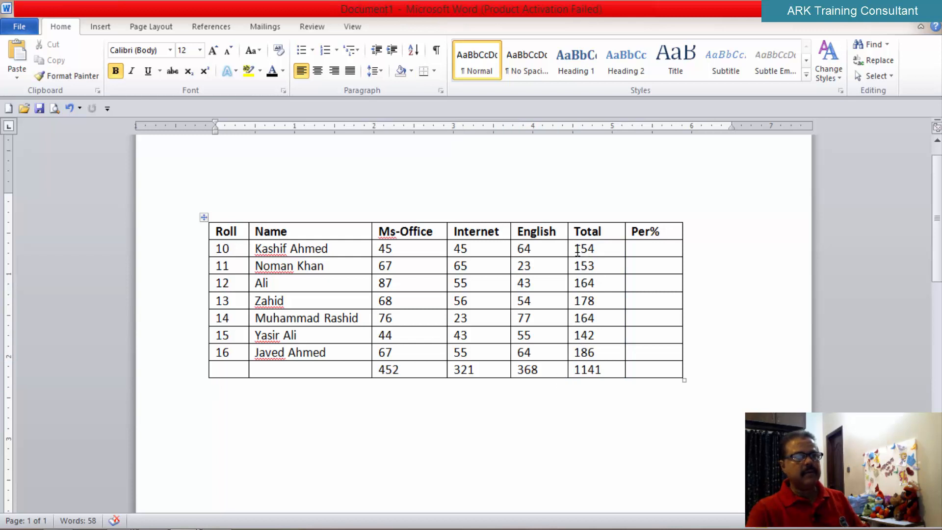
pyautogui.moveTo(577, 251); pyautogui.dragTo(595, 370)
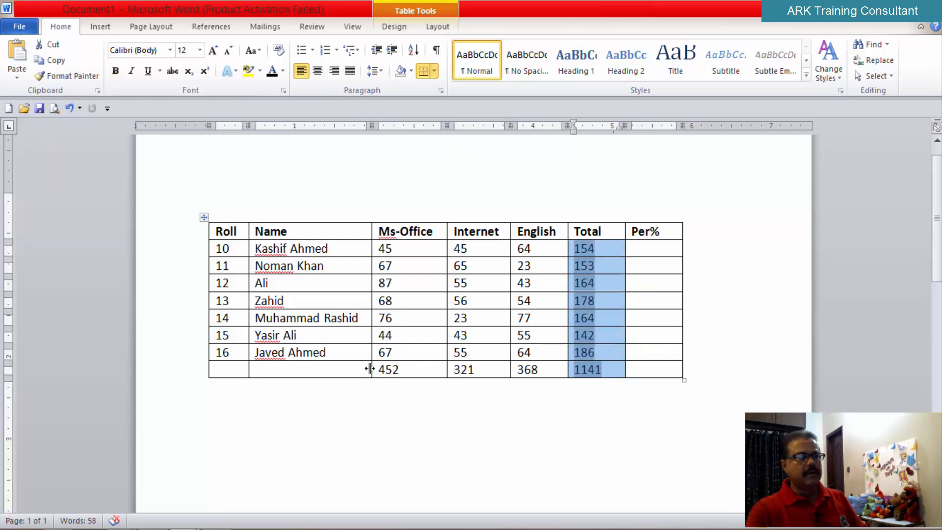
pyautogui.moveTo(373, 371); pyautogui.dragTo(538, 381)
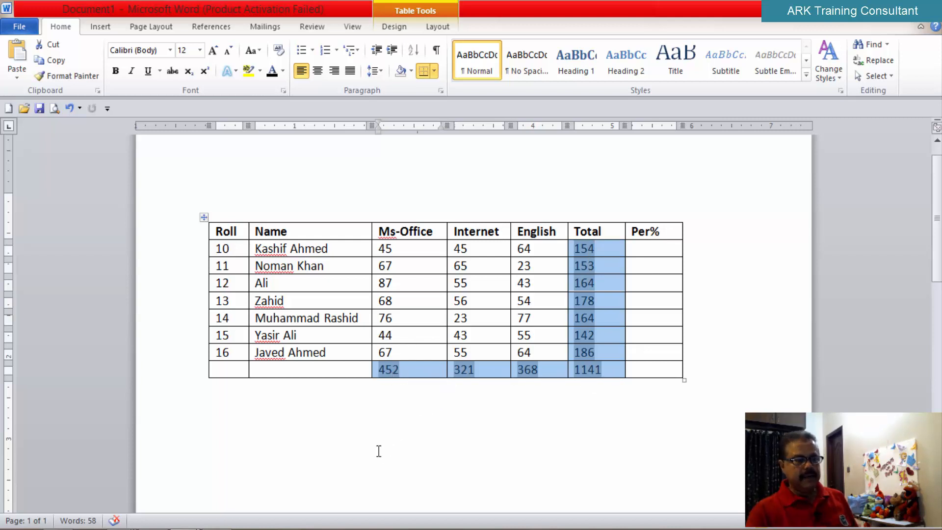
pyautogui.press('F9')
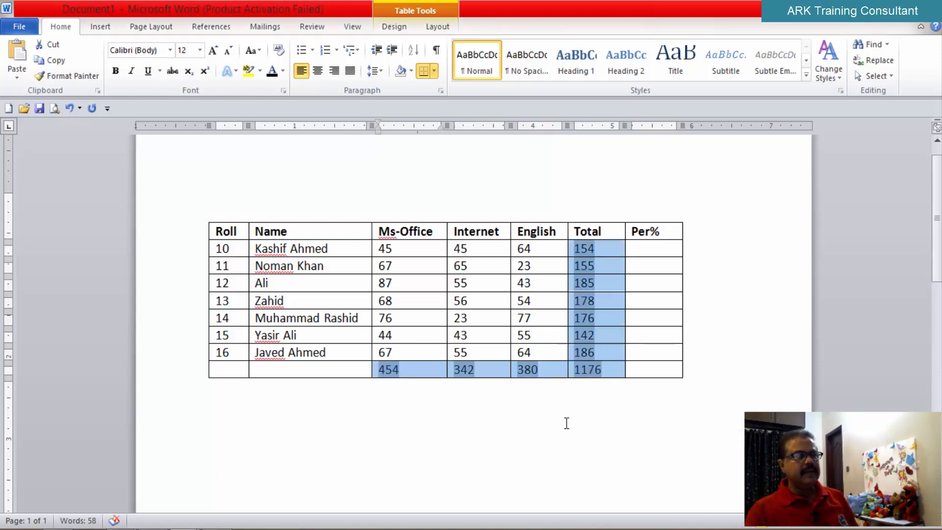
pyautogui.click(542, 417)
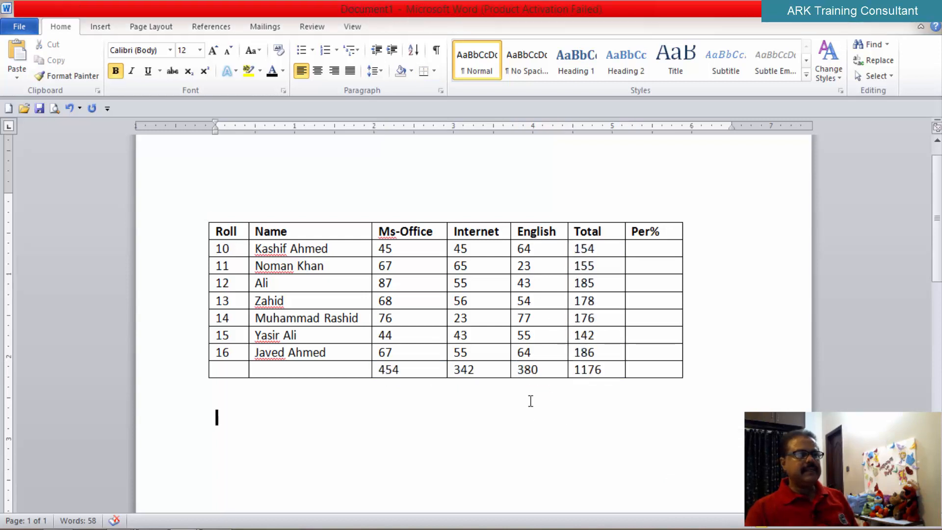
pyautogui.click(483, 285)
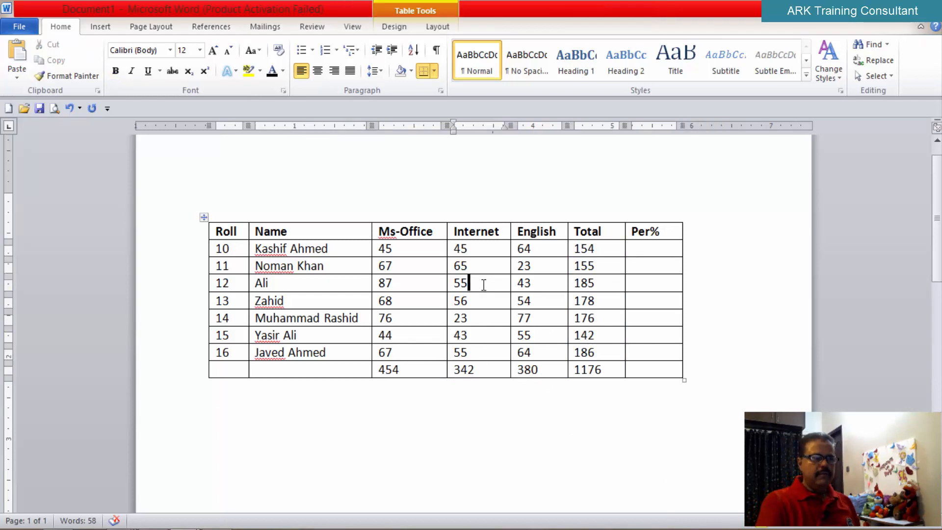
pyautogui.press('BackSpace')
pyautogui.press('BackSpace')
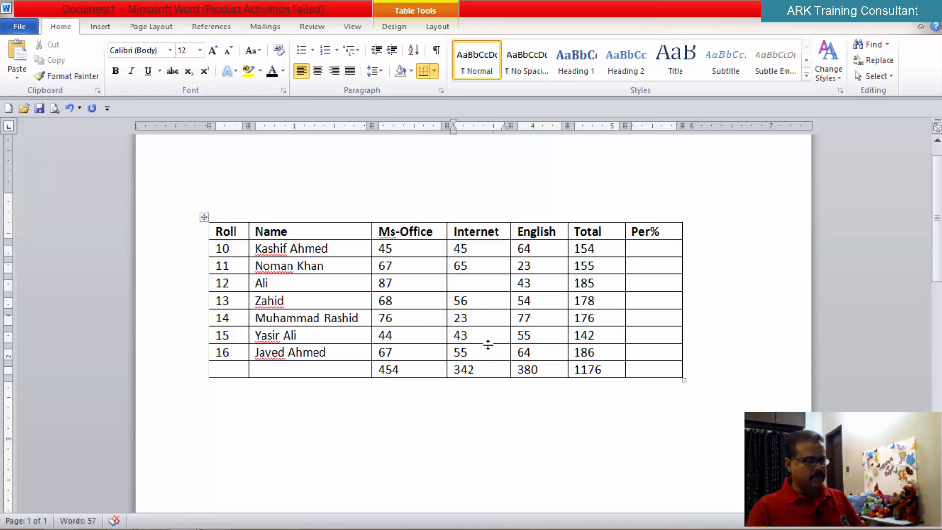
pyautogui.write('55')
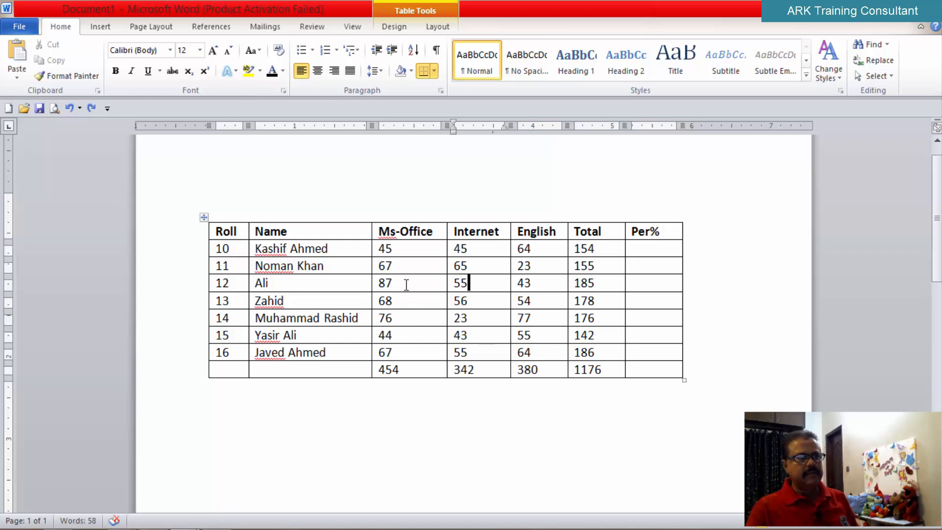
# Step: Clear the Ms-Office mark of roll 12 and the Internet mark of roll 13
pyautogui.click(406, 284)
pyautogui.press('BackSpace')
pyautogui.press('BackSpace')
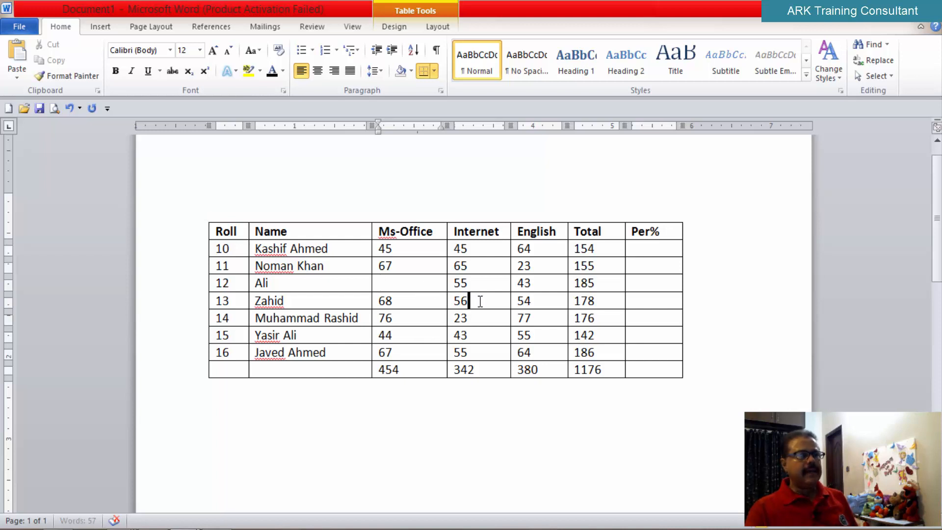
pyautogui.click(480, 302)
pyautogui.press('BackSpace')
pyautogui.press('BackSpace')
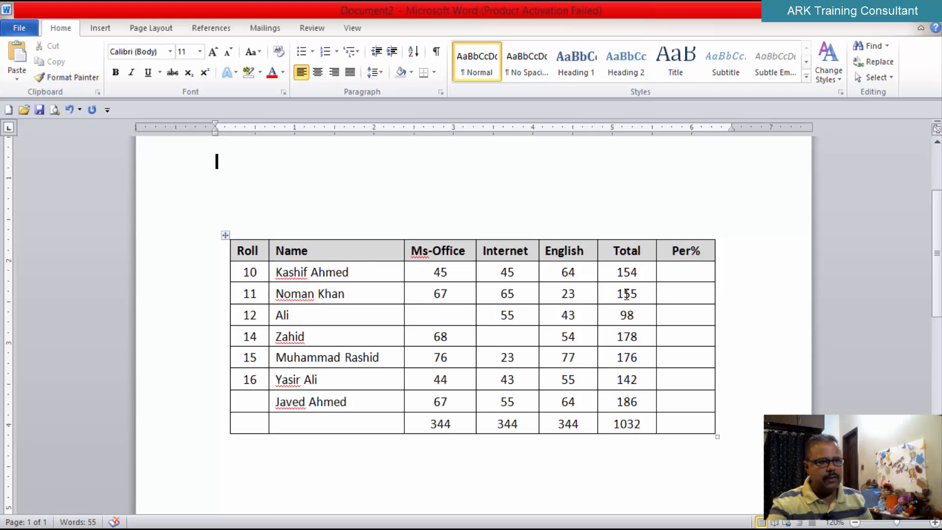
# Step: Enter 0 in the blank Internet cell of roll 14 and update the formula fields in the Total column
pyautogui.moveTo(623, 271); pyautogui.dragTo(640, 422)
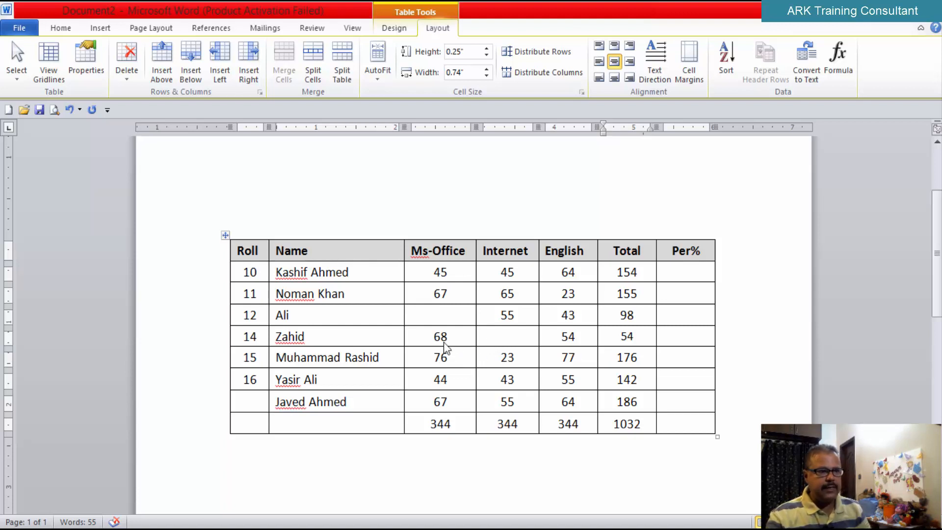
pyautogui.click(511, 341)
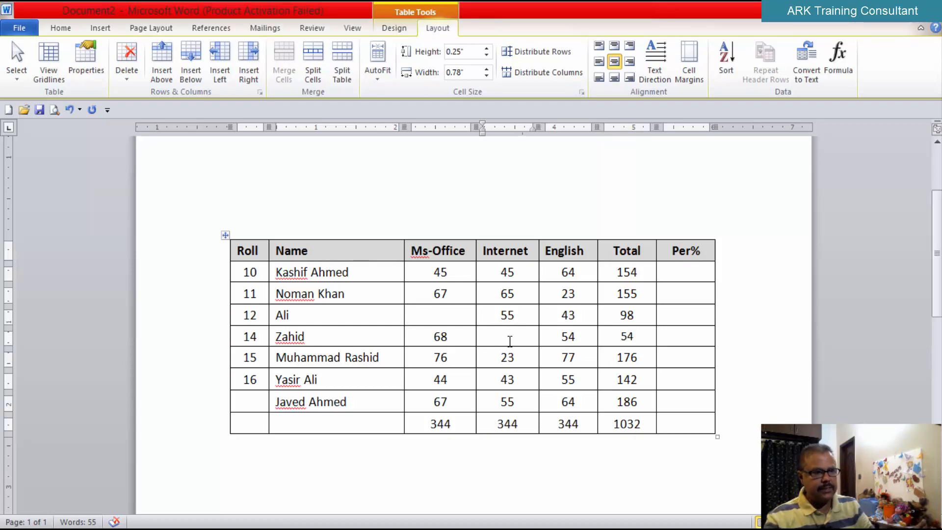
pyautogui.write('0')
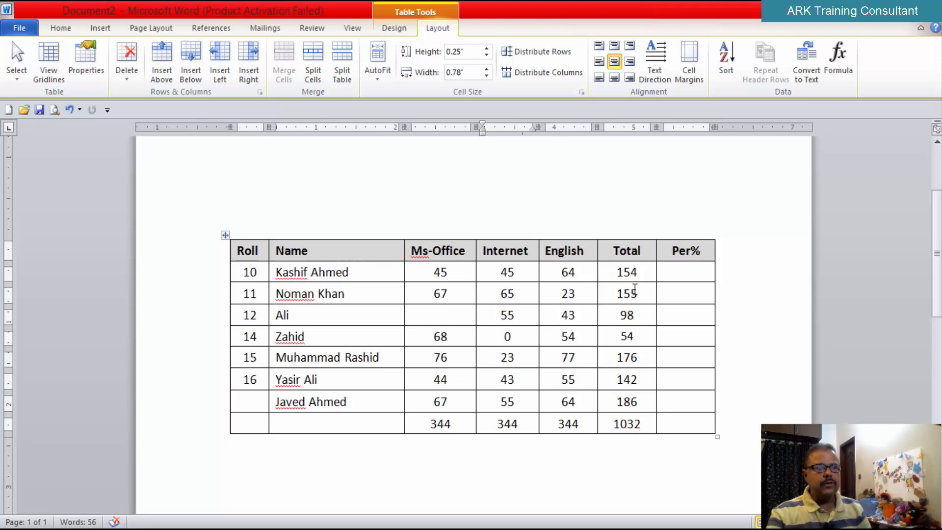
pyautogui.moveTo(617, 273); pyautogui.dragTo(626, 425)
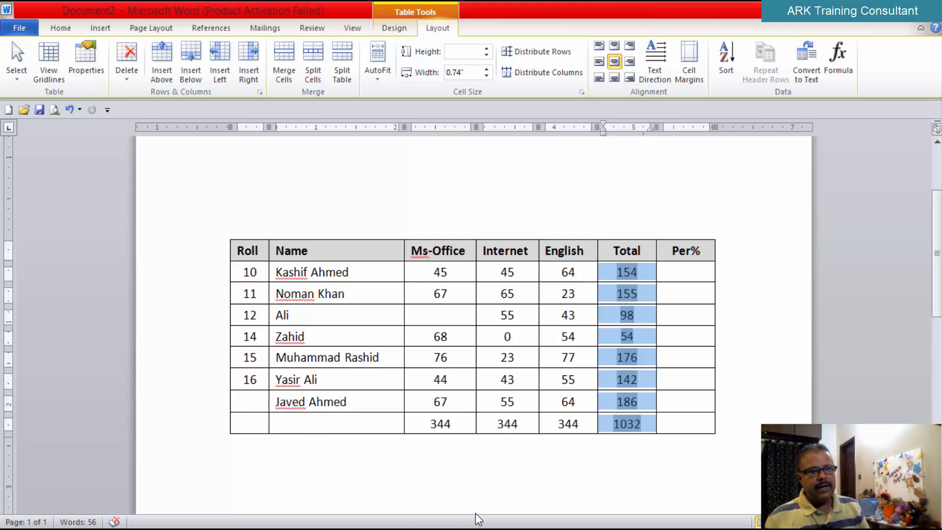
pyautogui.press('F9')
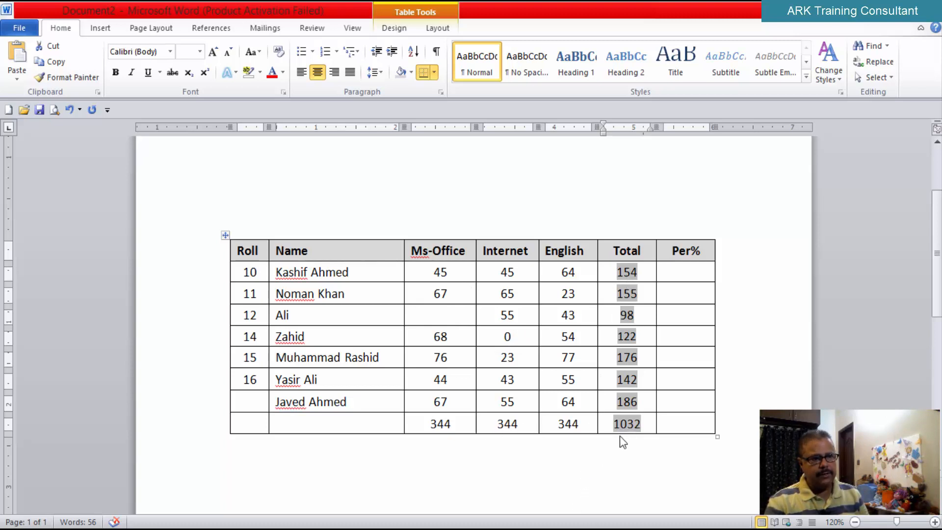
pyautogui.moveTo(627, 424); pyautogui.dragTo(631, 275)
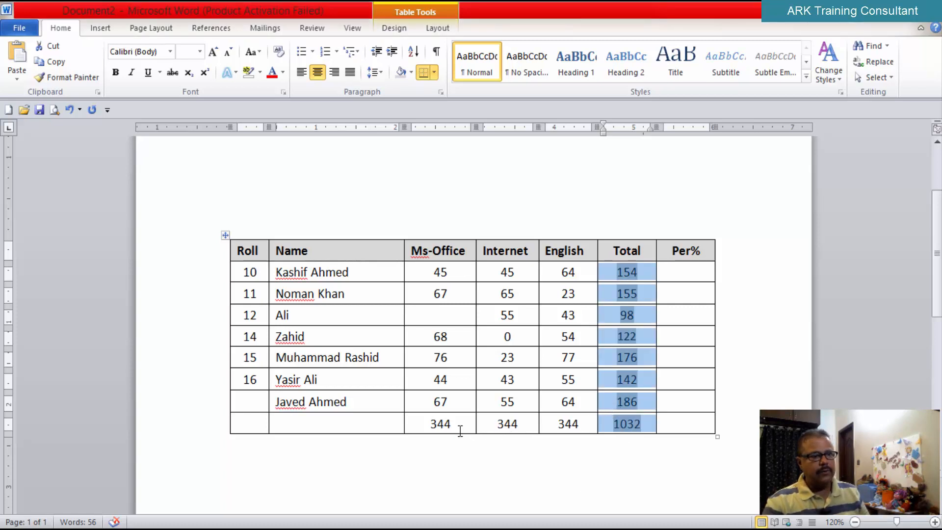
pyautogui.moveTo(449, 426); pyautogui.dragTo(569, 425)
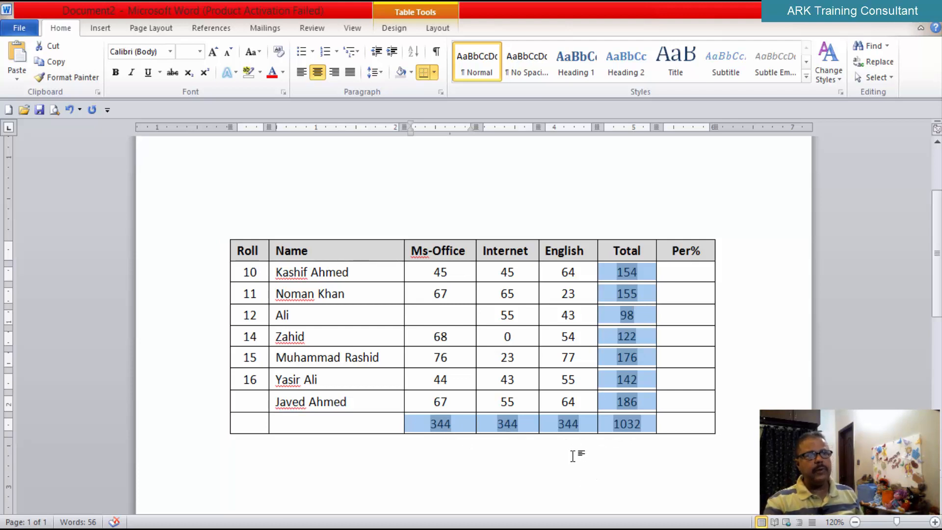
pyautogui.click(508, 172)
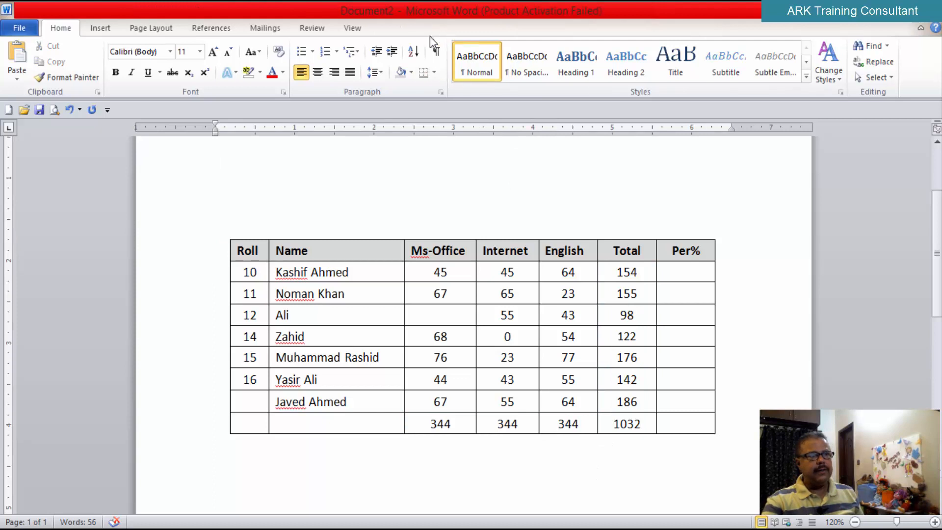
pyautogui.click(390, 256)
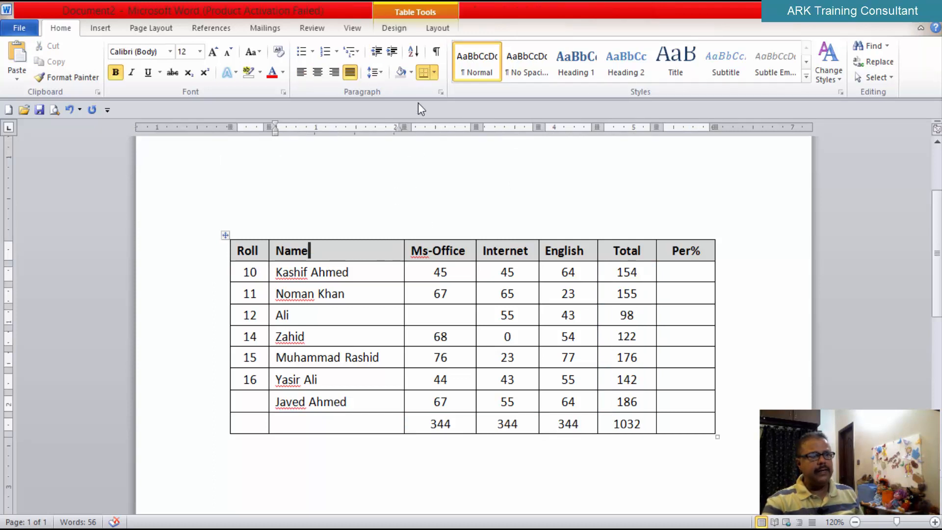
pyautogui.click(437, 30)
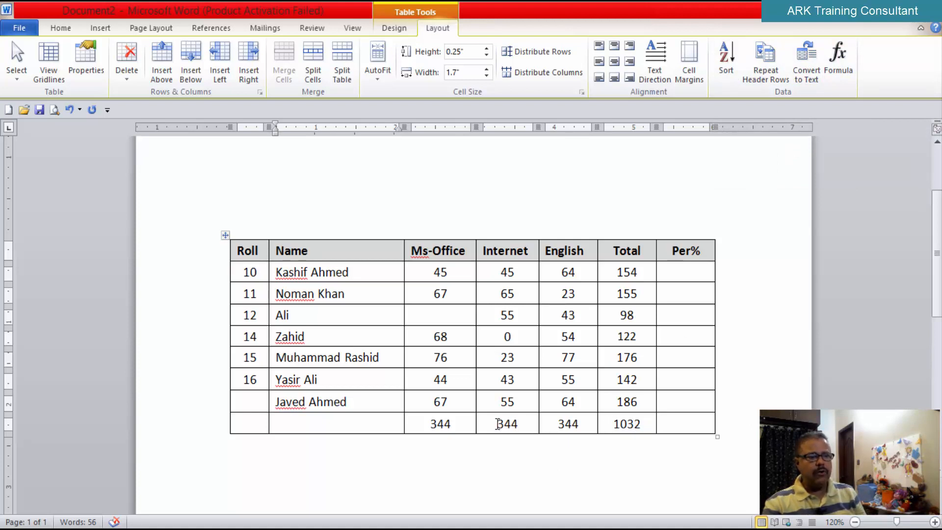
# Step: Delete the subject totals and the grand total from the table's bottom row
pyautogui.moveTo(497, 424); pyautogui.dragTo(528, 425)
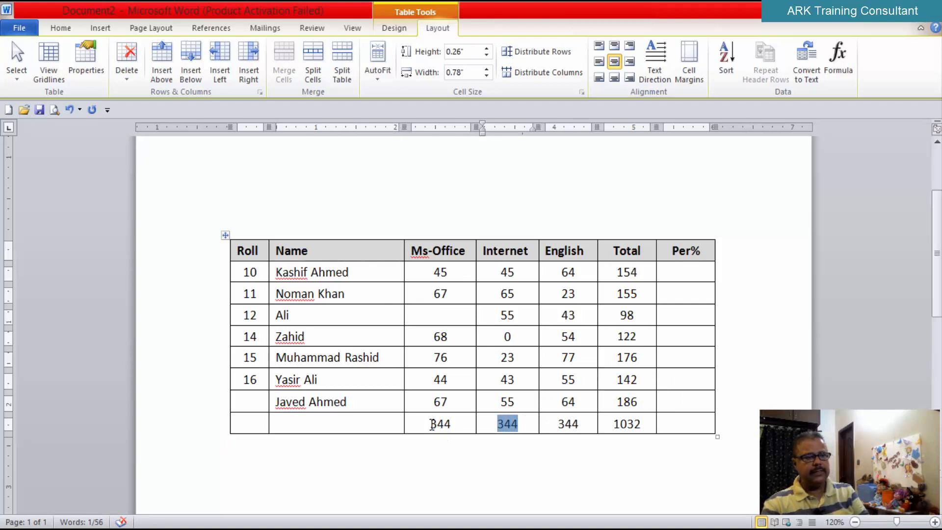
pyautogui.moveTo(432, 424); pyautogui.dragTo(641, 423)
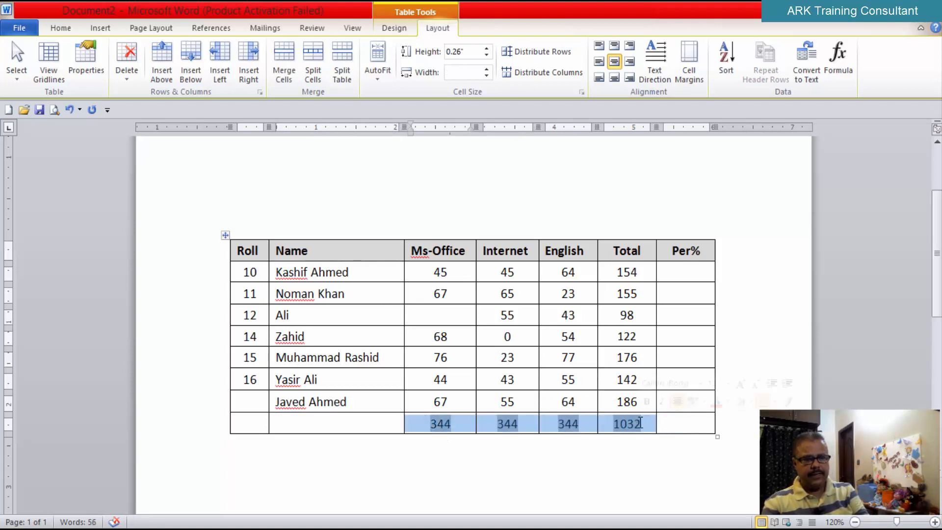
pyautogui.press('Delete')
# Step: Enter 74 as the Ms-Office mark of roll 12 and centre it in its cell
pyautogui.click(447, 315)
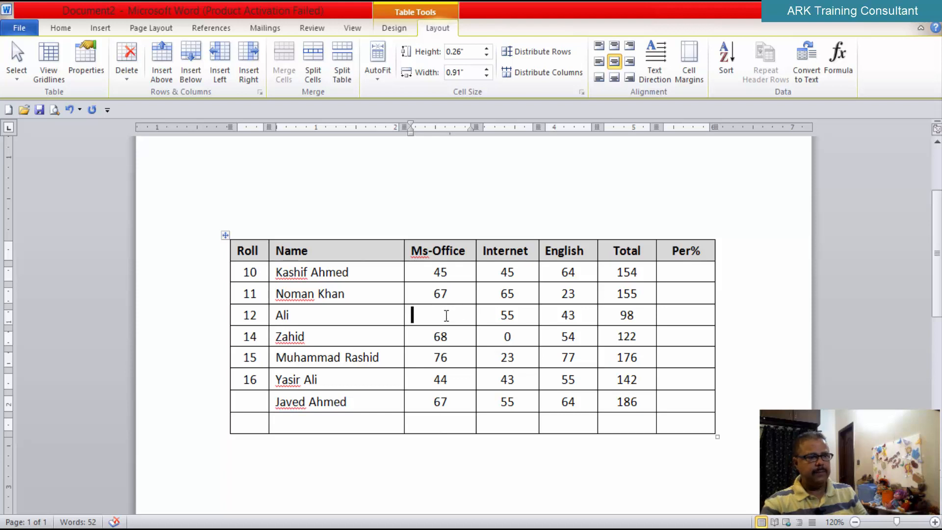
pyautogui.write('6')
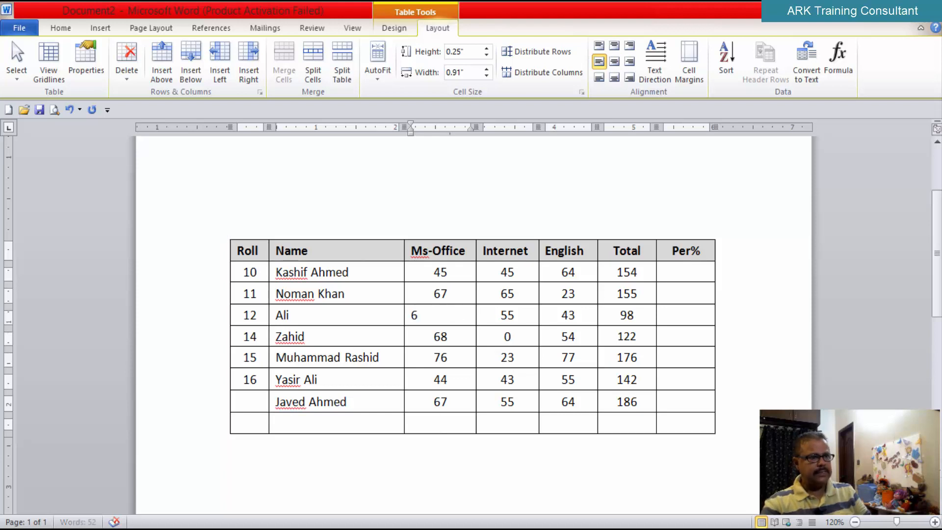
pyautogui.write('8')
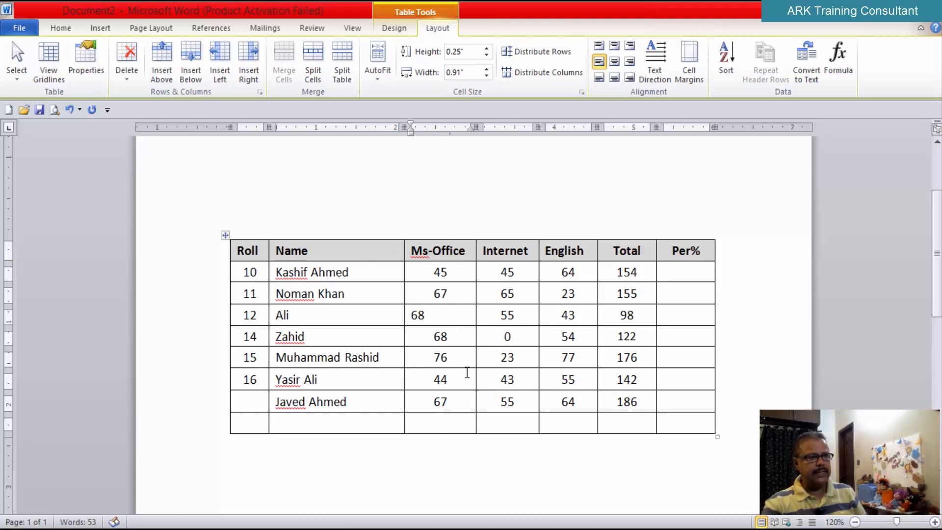
pyautogui.press('BackSpace')
pyautogui.press('BackSpace')
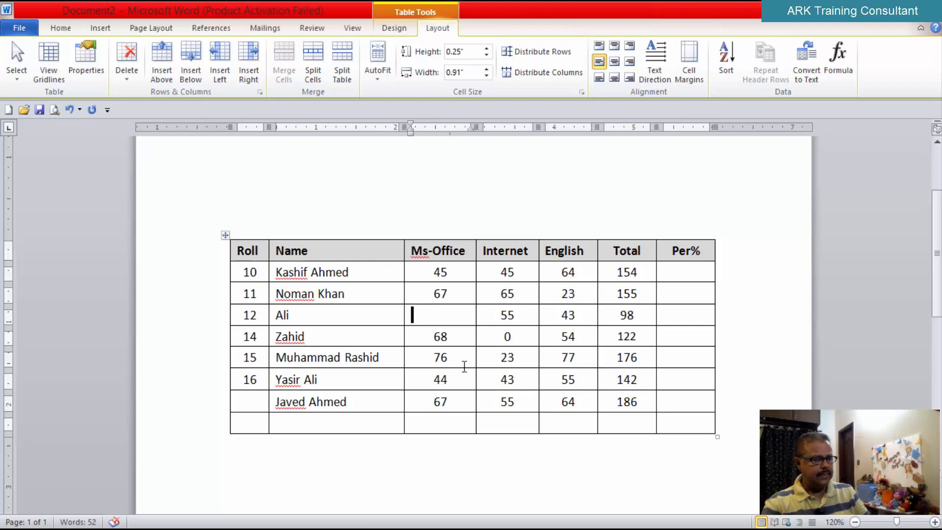
pyautogui.write('74')
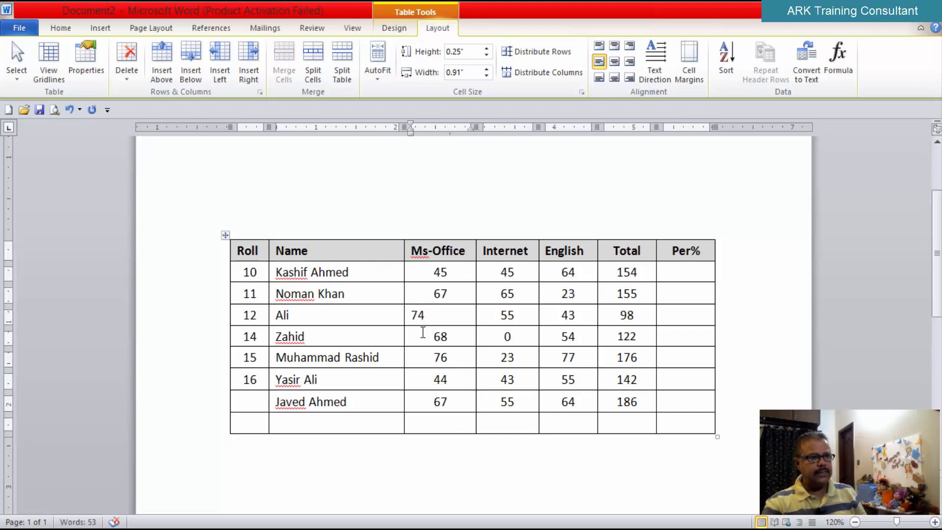
pyautogui.click(614, 62)
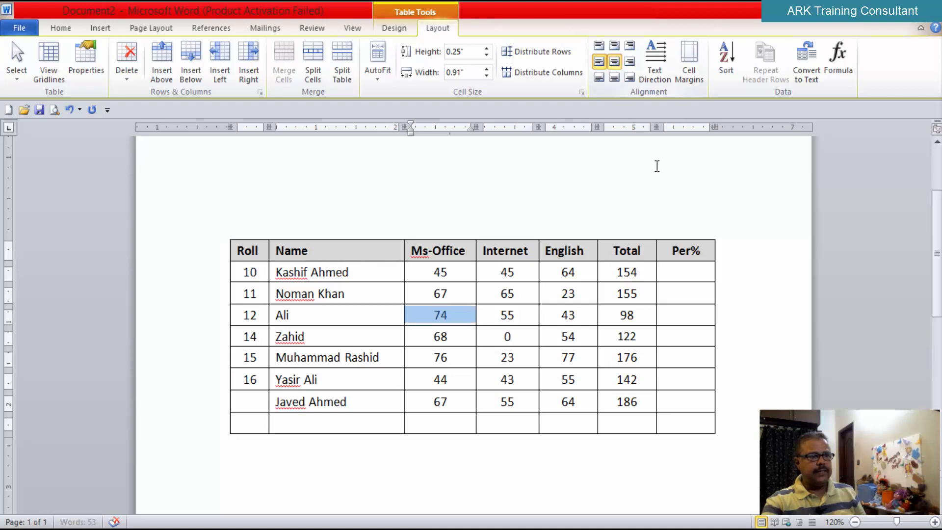
pyautogui.click(737, 288)
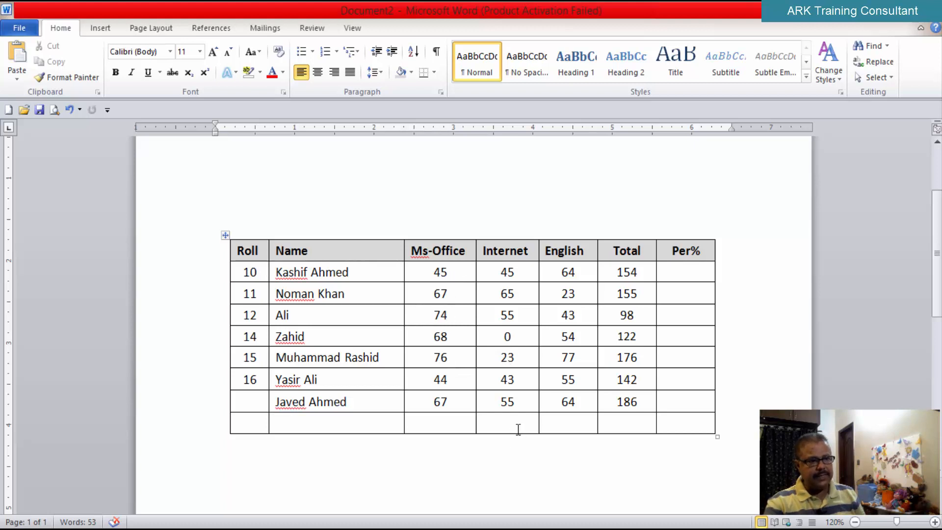
# Step: Change the Internet mark of roll 14 to 56
pyautogui.click(513, 336)
pyautogui.press('BackSpace')
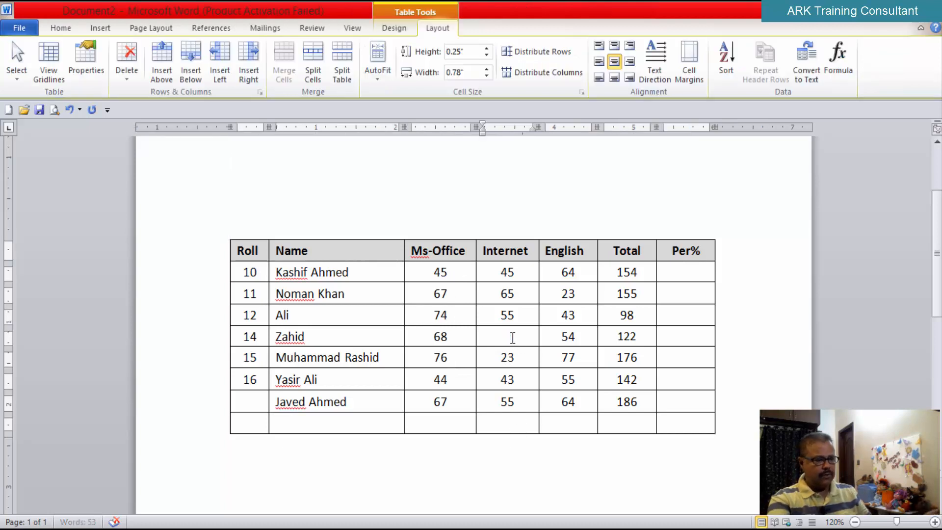
pyautogui.write('56')
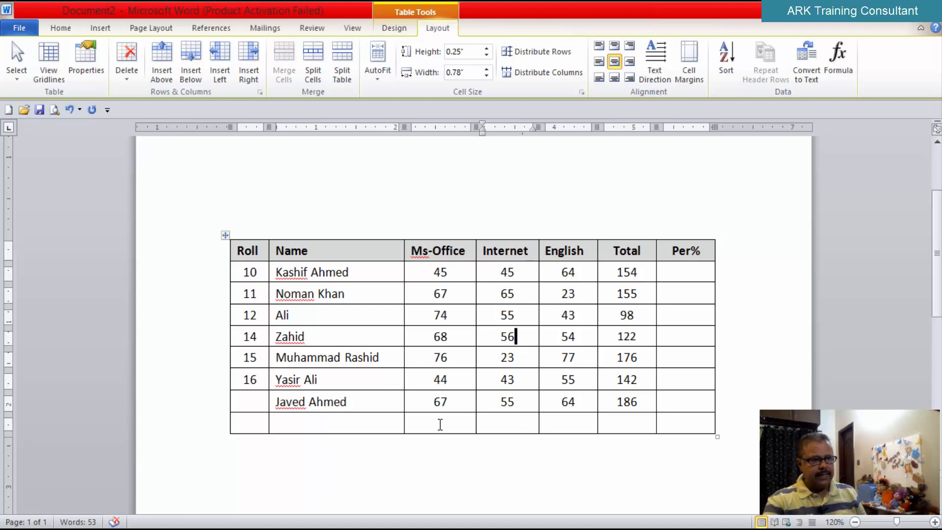
# Step: Start a formula in the bottom row's empty Ms-Office cell and clear the proposed SUM(ABOVE) function, keeping the equals sign
pyautogui.click(440, 423)
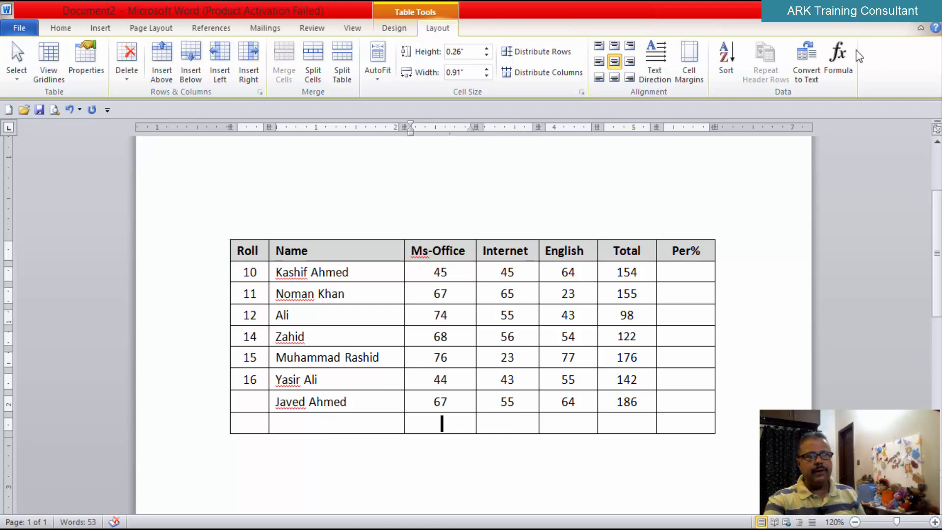
pyautogui.click(838, 61)
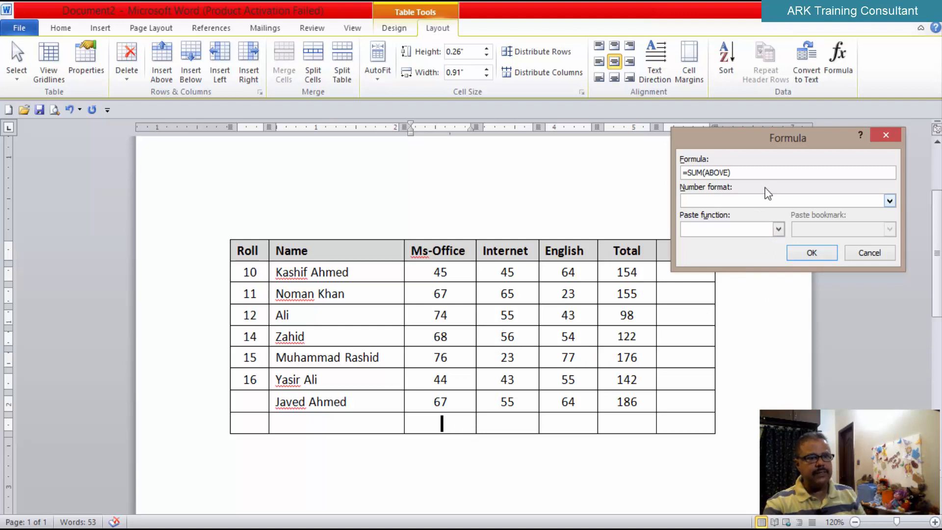
pyautogui.press('BackSpace')
pyautogui.press('BackSpace')
pyautogui.press('BackSpace')
pyautogui.press('BackSpace')
pyautogui.press('BackSpace')
pyautogui.press('BackSpace')
pyautogui.press('BackSpace')
pyautogui.press('BackSpace')
pyautogui.press('BackSpace')
pyautogui.press('BackSpace')
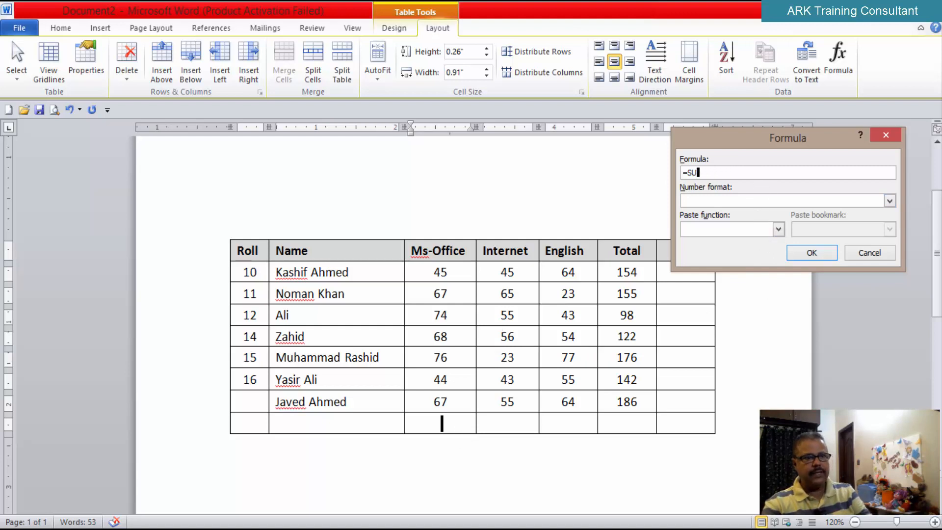
pyautogui.click(779, 230)
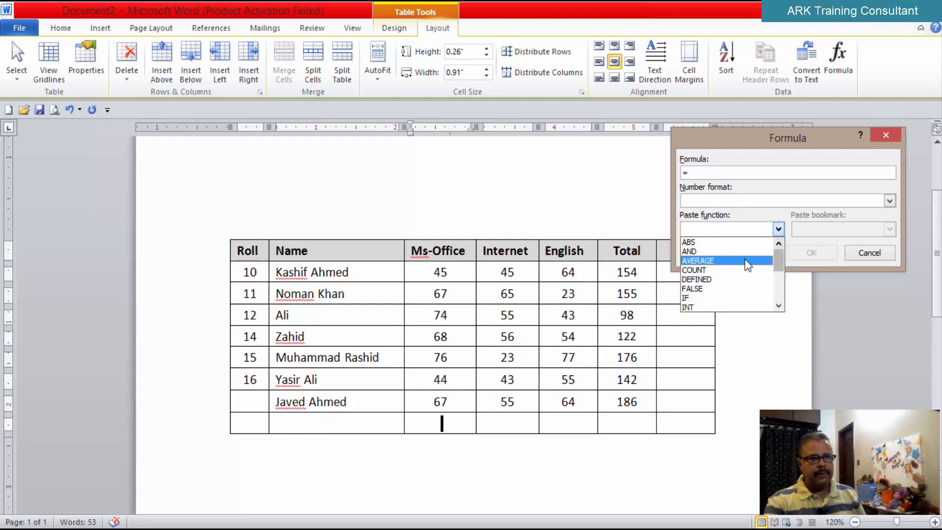
pyautogui.moveTo(779, 260); pyautogui.dragTo(782, 275)
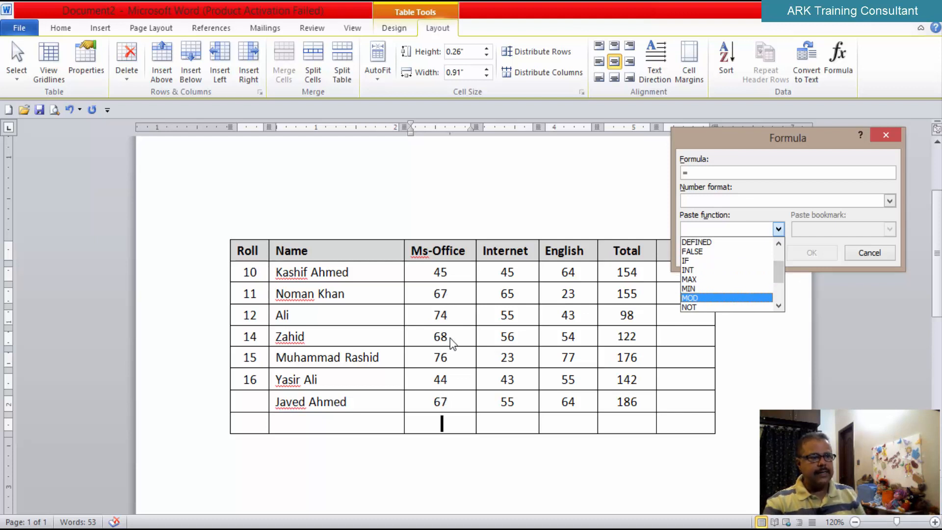
pyautogui.click(725, 290)
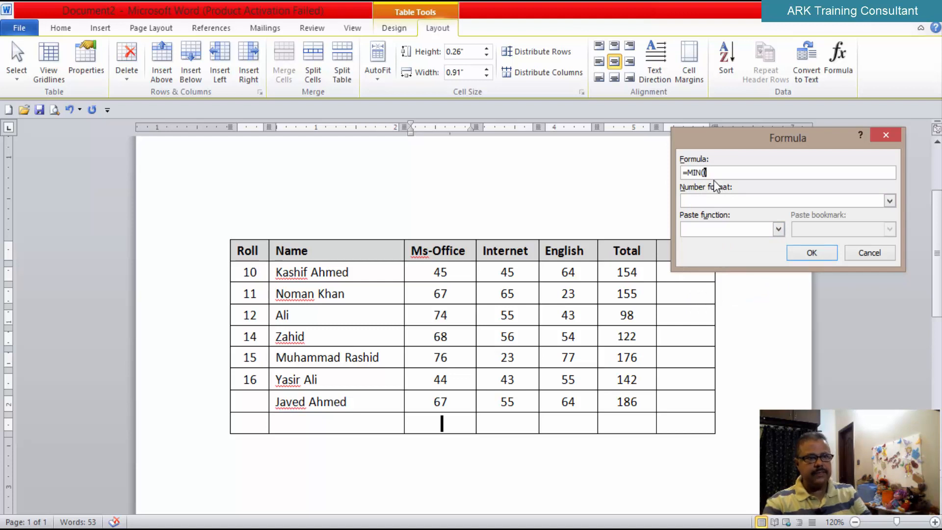
pyautogui.press('BackSpace')
pyautogui.press('BackSpace')
pyautogui.press('BackSpace')
pyautogui.press('BackSpace')
pyautogui.press('BackSpace')
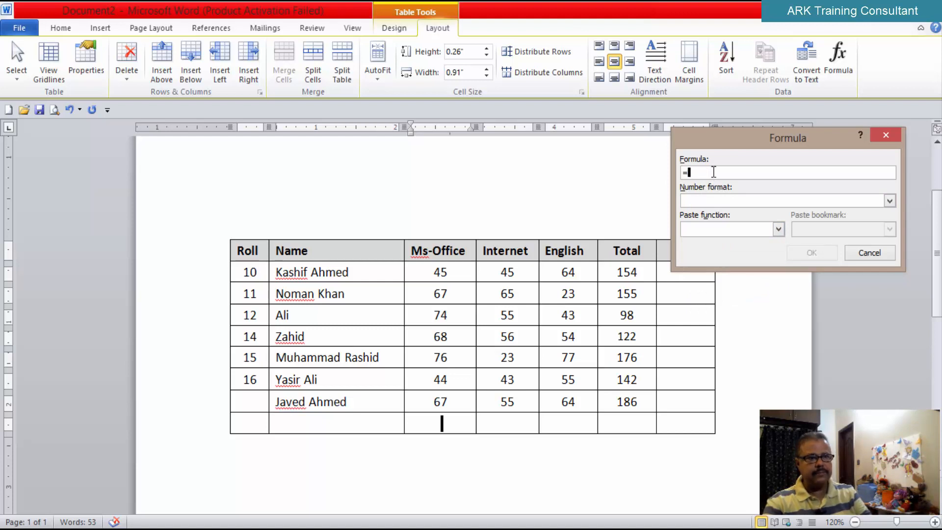
# Step: Pick the MAX function and insert the formula =MAX(above) in the bottom Ms-Office cell
pyautogui.click(778, 230)
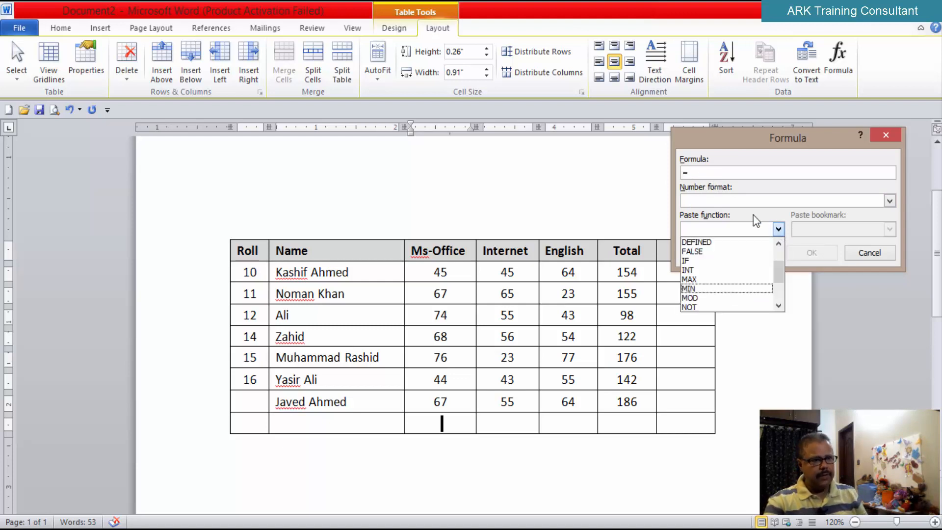
pyautogui.click(721, 280)
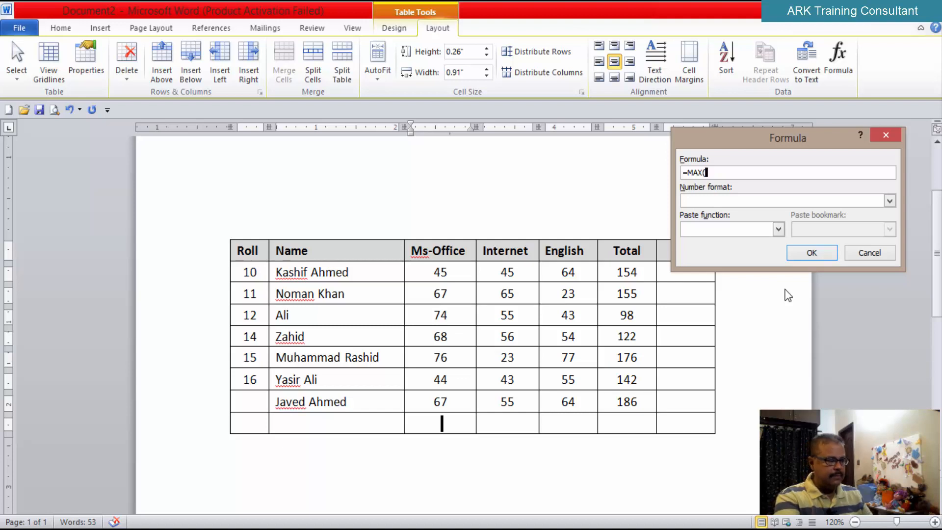
pyautogui.write('above')
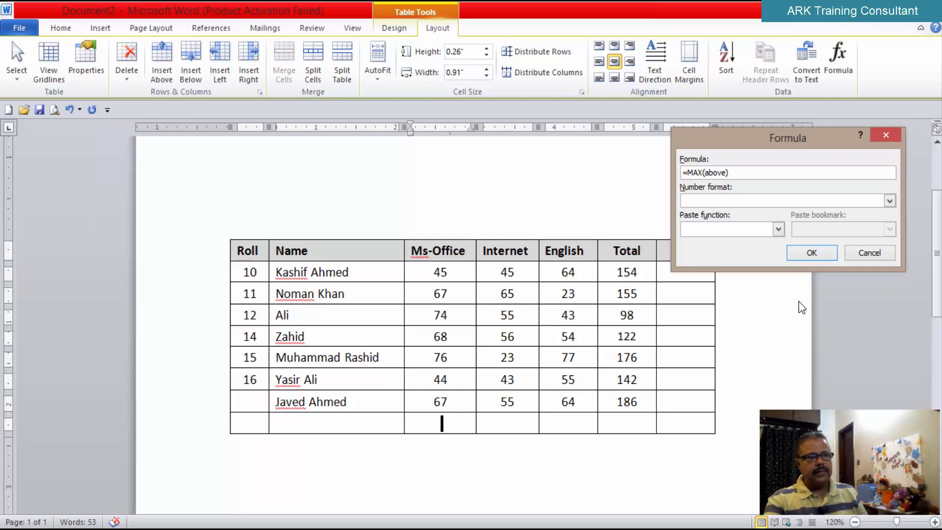
pyautogui.press('Return')
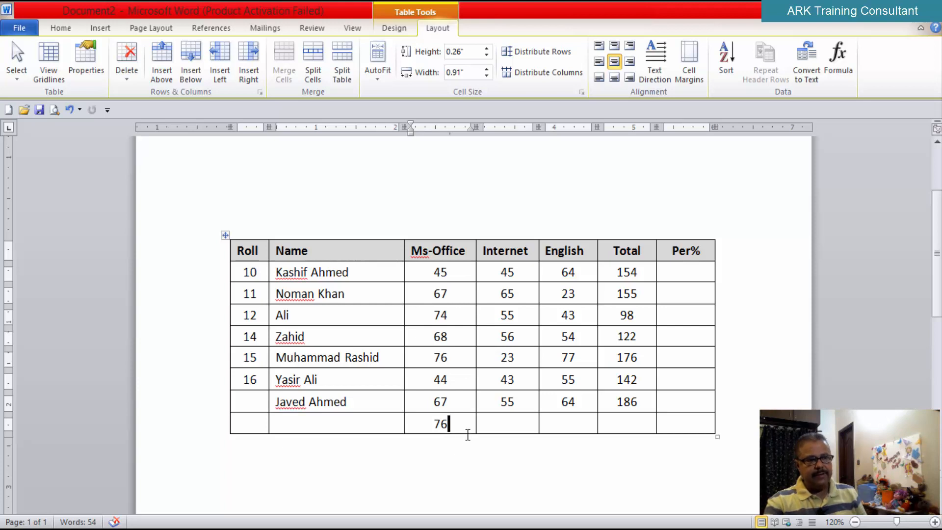
# Step: Insert the formula =MAX(Above) in the Internet cell of the bottom row, replacing the proposed SUM formula
pyautogui.click(520, 423)
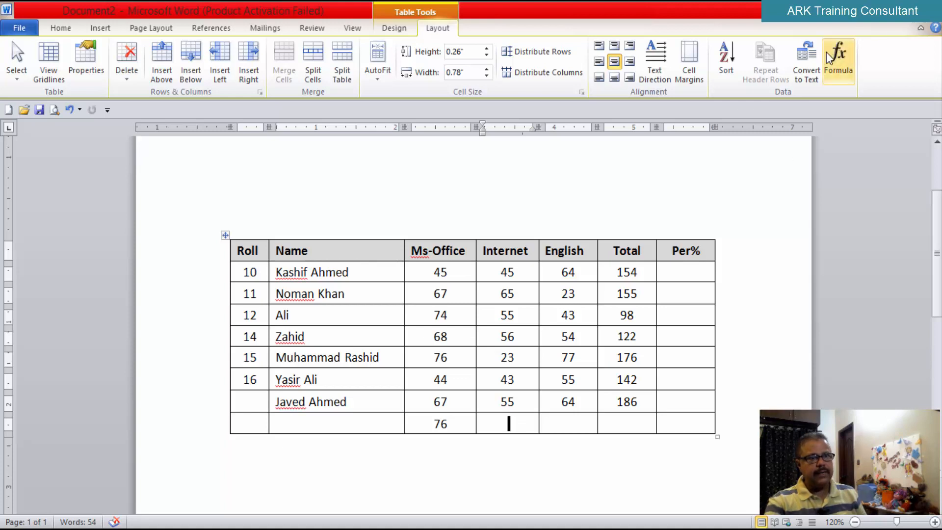
pyautogui.click(838, 67)
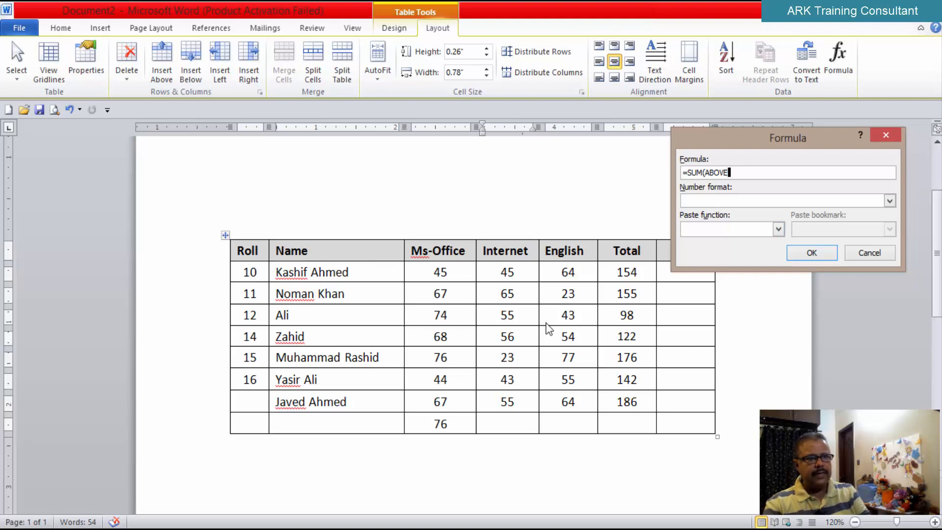
pyautogui.press('BackSpace')
pyautogui.press('BackSpace')
pyautogui.press('BackSpace')
pyautogui.press('BackSpace')
pyautogui.press('BackSpace')
pyautogui.press('BackSpace')
pyautogui.press('BackSpace')
pyautogui.press('BackSpace')
pyautogui.press('BackSpace')
pyautogui.press('BackSpace')
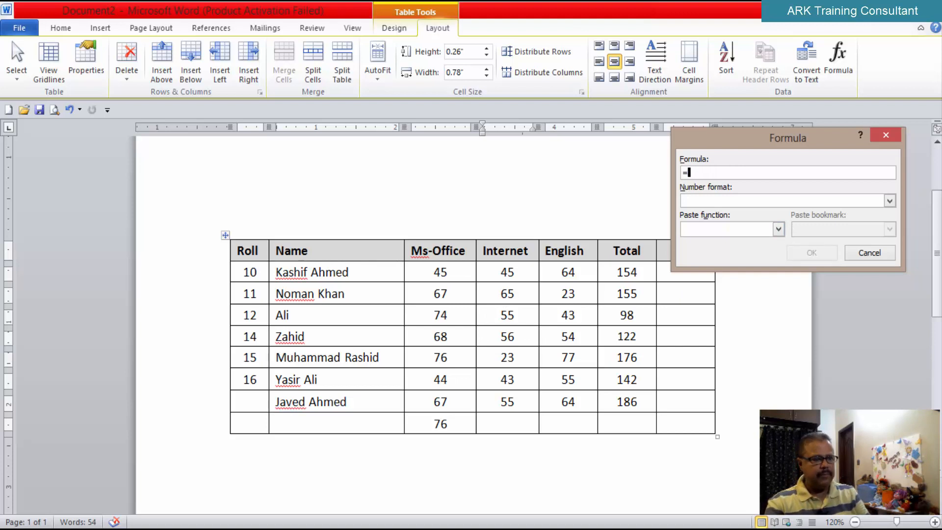
pyautogui.write('MA')
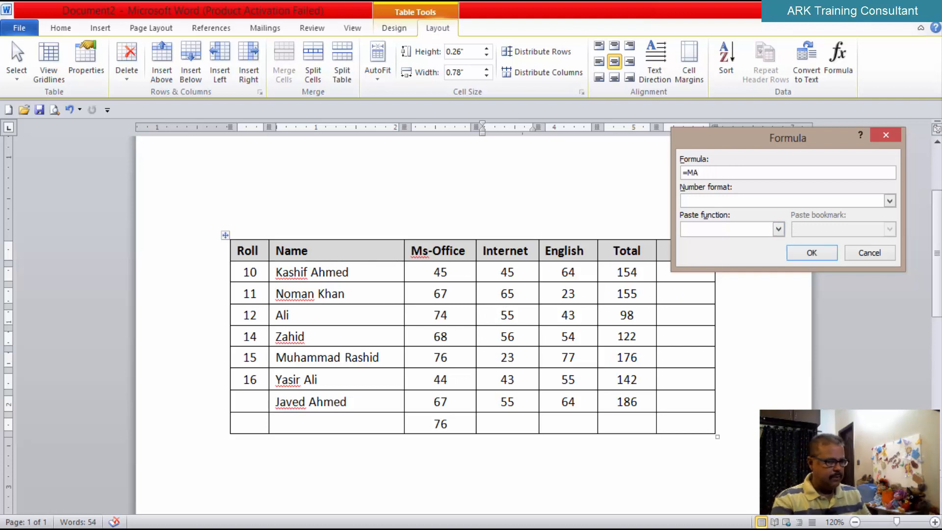
pyautogui.write('X')
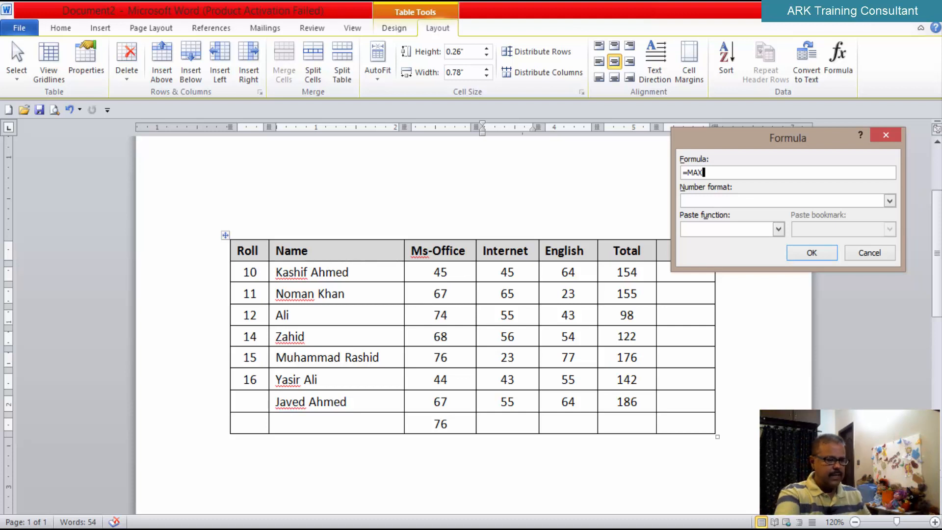
pyautogui.write('(Above)')
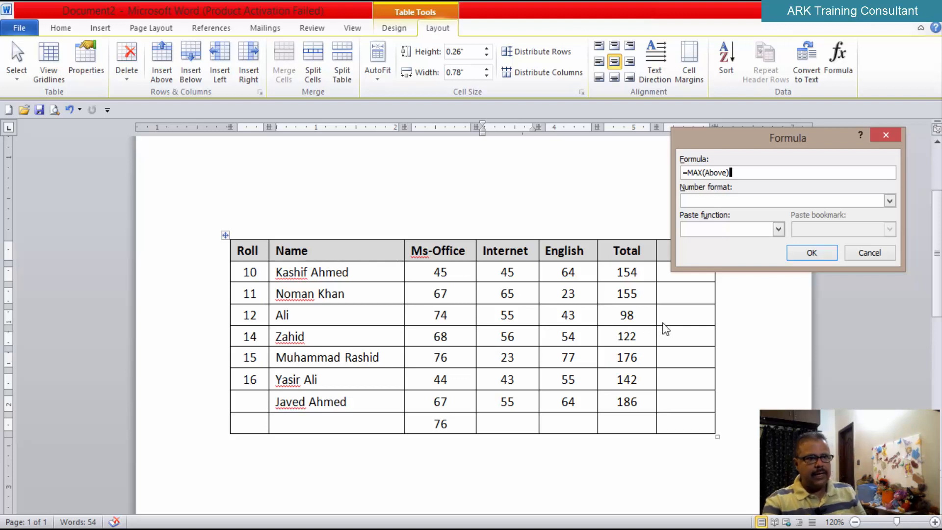
pyautogui.click(826, 252)
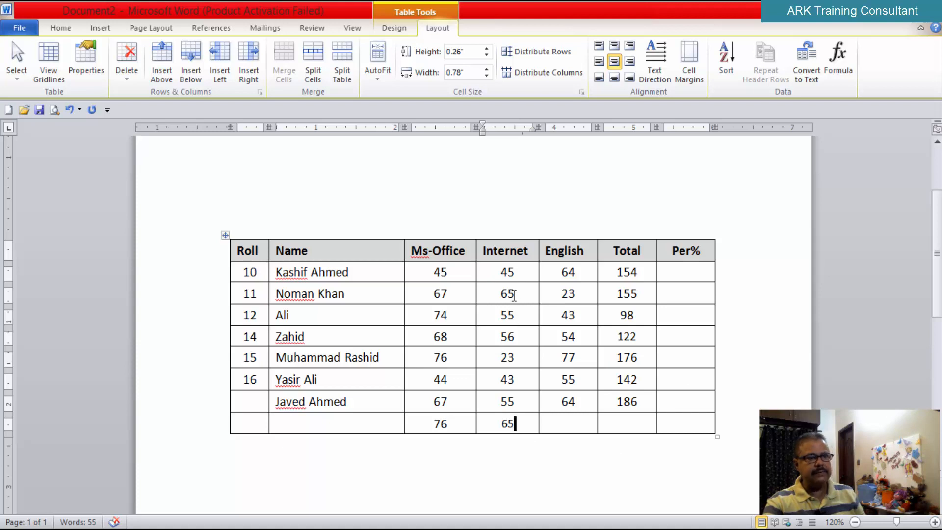
# Step: Insert the formula =max(above) in the English cell of the bottom row, replacing the proposed SUM formula
pyautogui.click(570, 424)
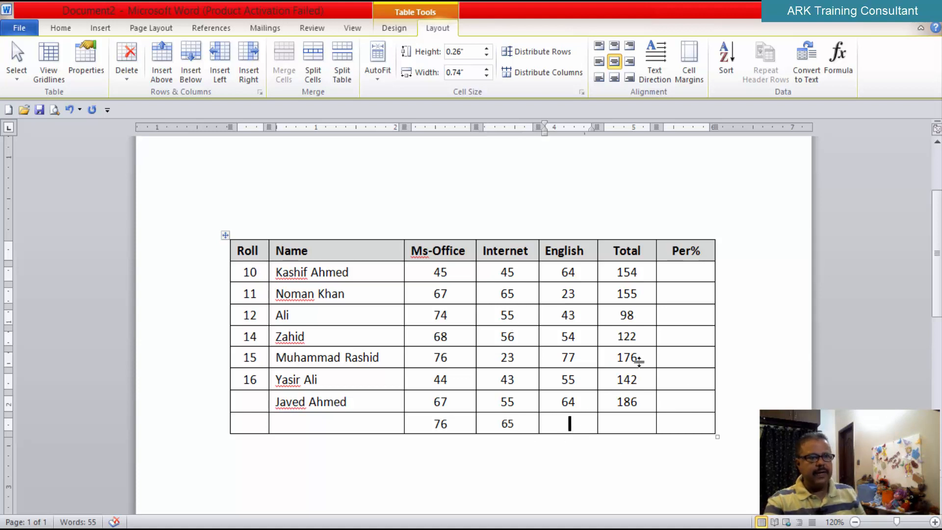
pyautogui.click(837, 64)
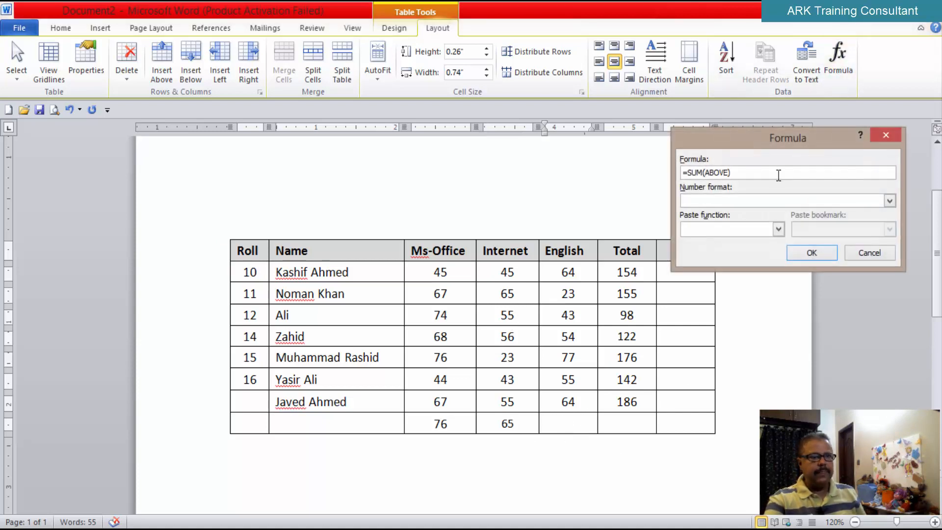
pyautogui.press('BackSpace')
pyautogui.press('BackSpace')
pyautogui.press('BackSpace')
pyautogui.press('BackSpace')
pyautogui.press('BackSpace')
pyautogui.press('BackSpace')
pyautogui.press('BackSpace')
pyautogui.press('BackSpace')
pyautogui.press('BackSpace')
pyautogui.press('BackSpace')
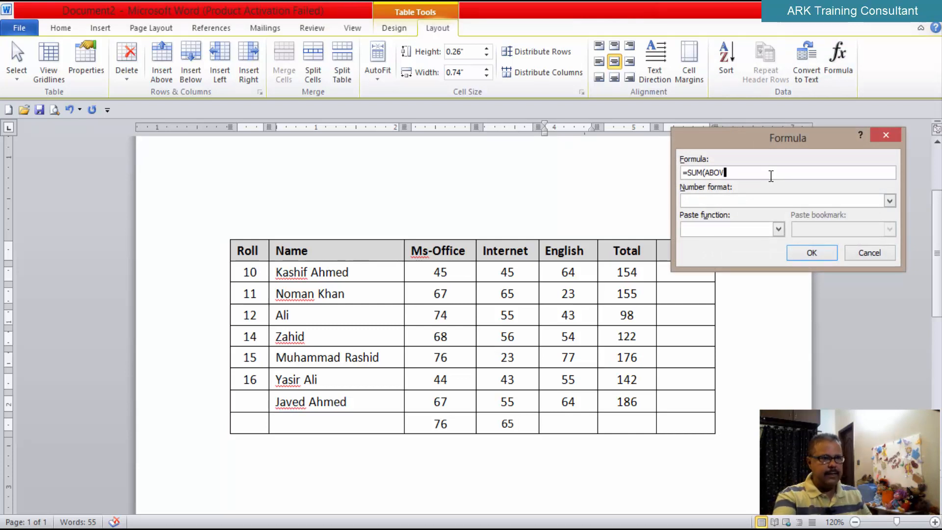
pyautogui.write('max(')
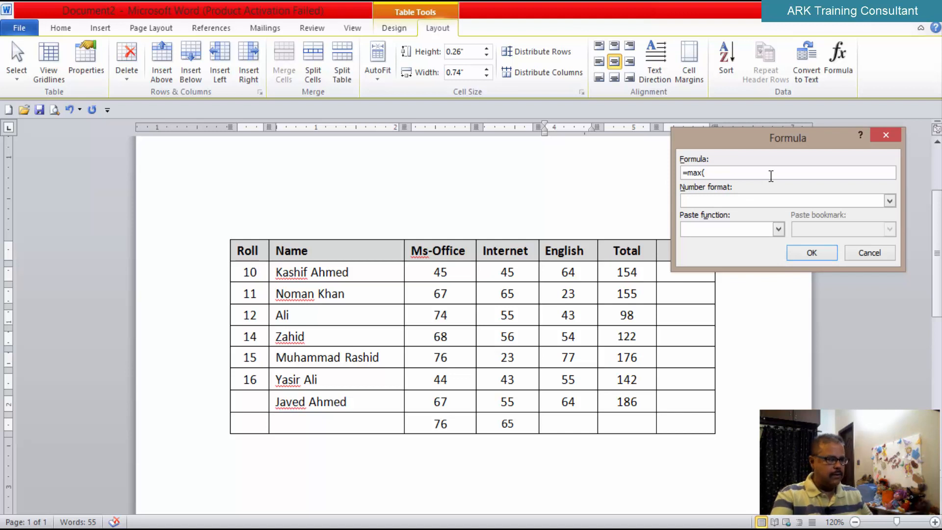
pyautogui.write('above)')
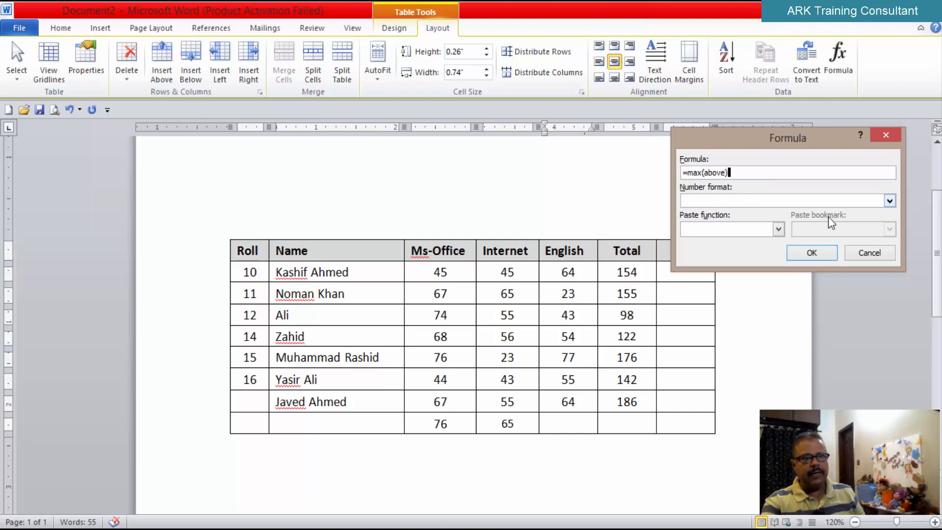
pyautogui.click(812, 253)
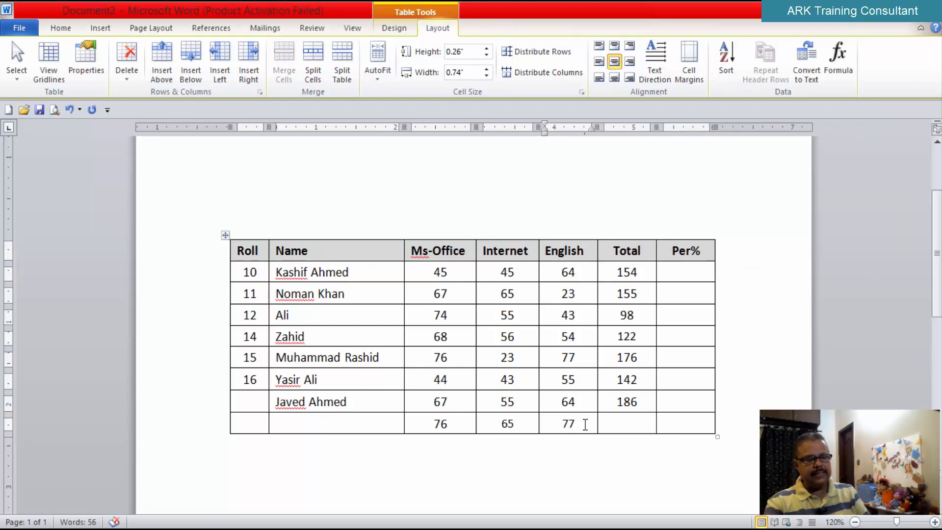
# Step: Delete the maximum marks from the English, Internet and Ms-Office cells of the bottom row
pyautogui.press('BackSpace')
pyautogui.press('BackSpace')
pyautogui.click(515, 424)
pyautogui.press('BackSpace')
pyautogui.press('BackSpace')
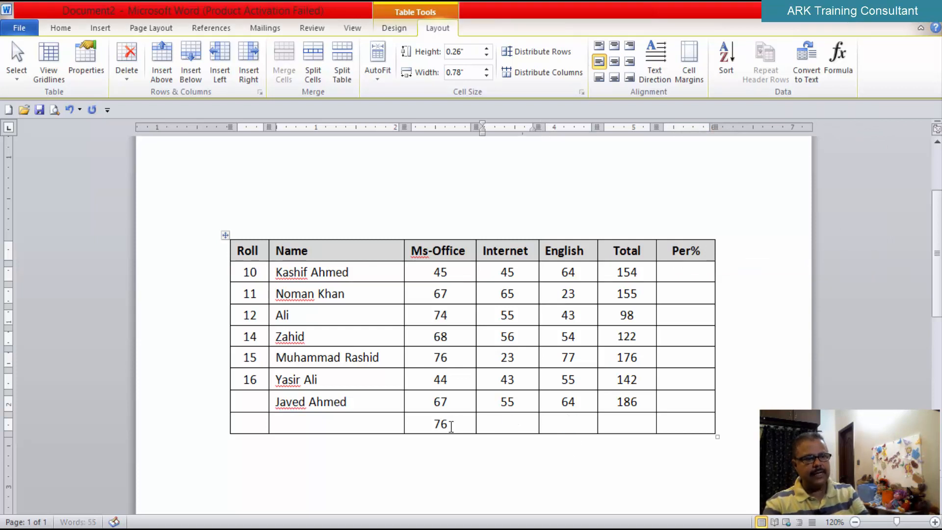
pyautogui.click(445, 425)
pyautogui.press('BackSpace')
pyautogui.press('BackSpace')
pyautogui.hotkey('ctrl', 'Home')
# Step: Insert the formula =MIN(ABOVE) in the bottom Ms-Office cell and centre its result in the cell
pyautogui.click(447, 426)
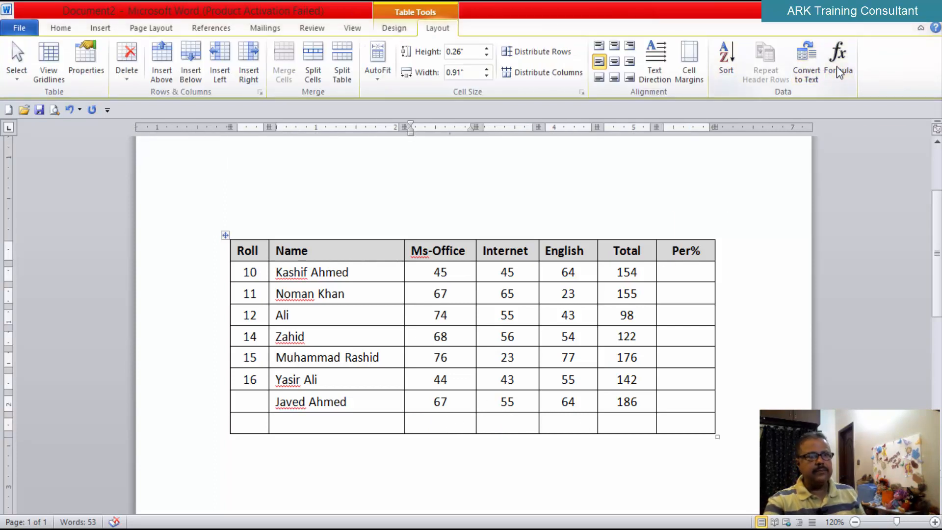
pyautogui.click(838, 67)
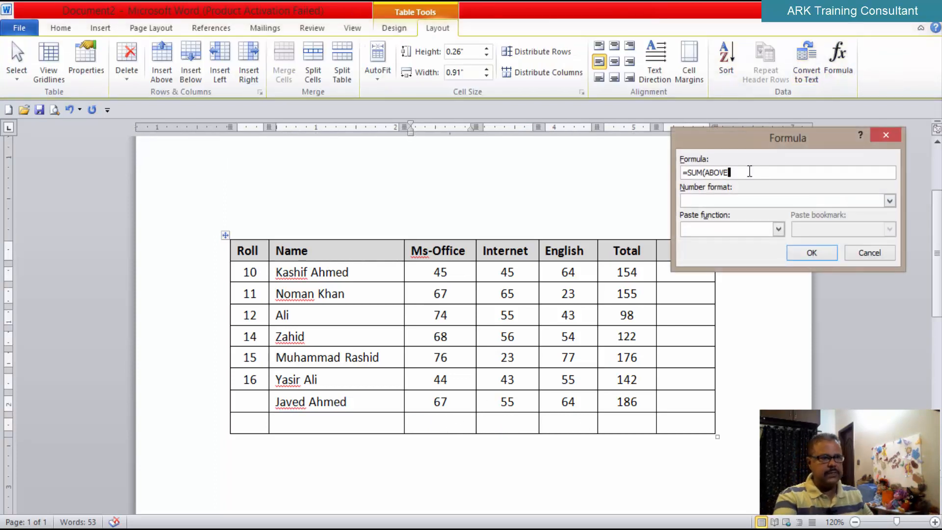
pyautogui.press('BackSpace')
pyautogui.press('BackSpace')
pyautogui.press('BackSpace')
pyautogui.press('BackSpace')
pyautogui.press('BackSpace')
pyautogui.press('BackSpace')
pyautogui.press('BackSpace')
pyautogui.press('BackSpace')
pyautogui.press('BackSpace')
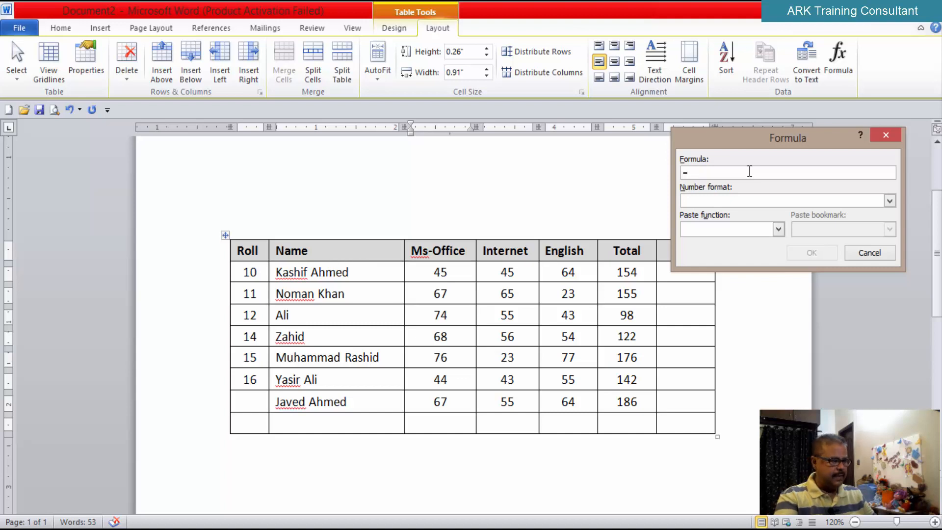
pyautogui.write('MI')
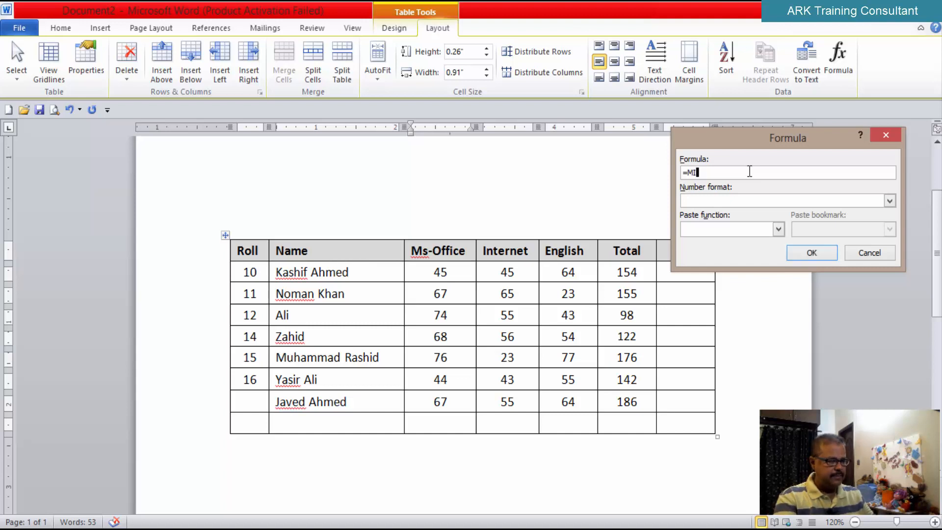
pyautogui.write('N(')
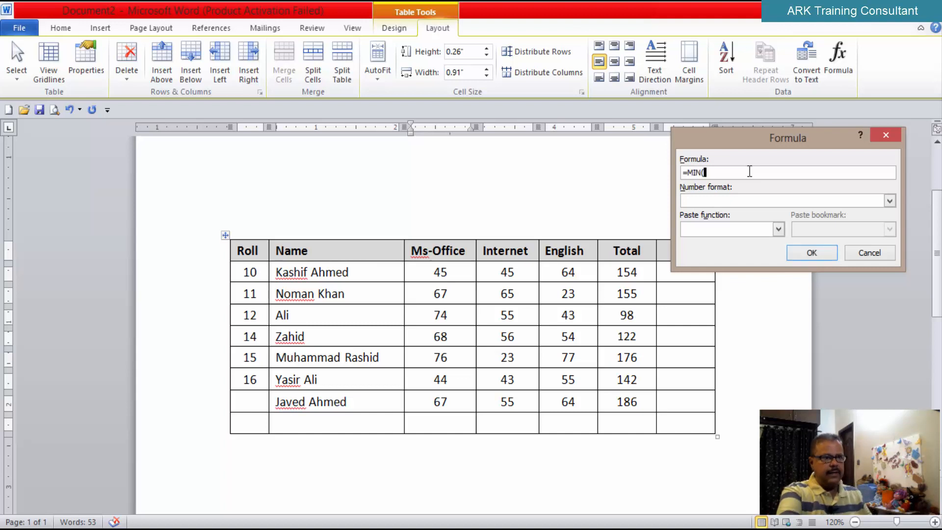
pyautogui.write('ABOV')
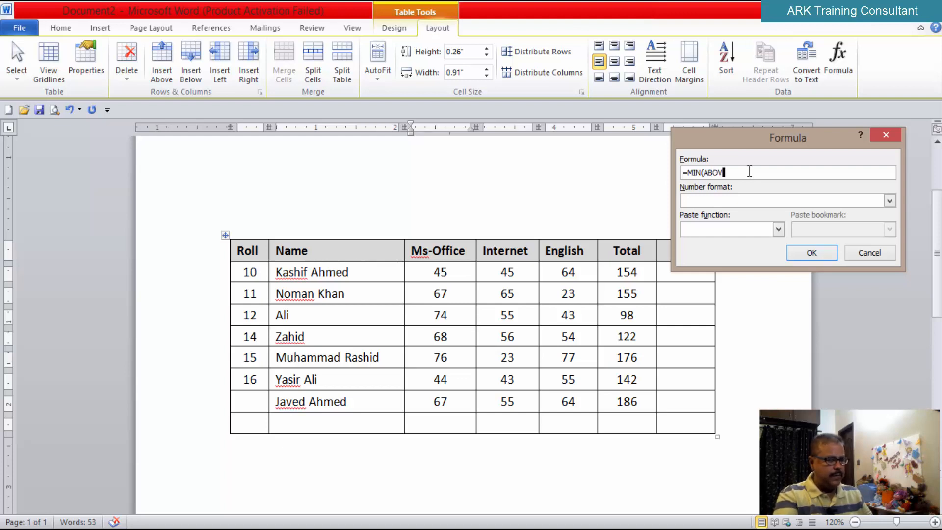
pyautogui.write('E)')
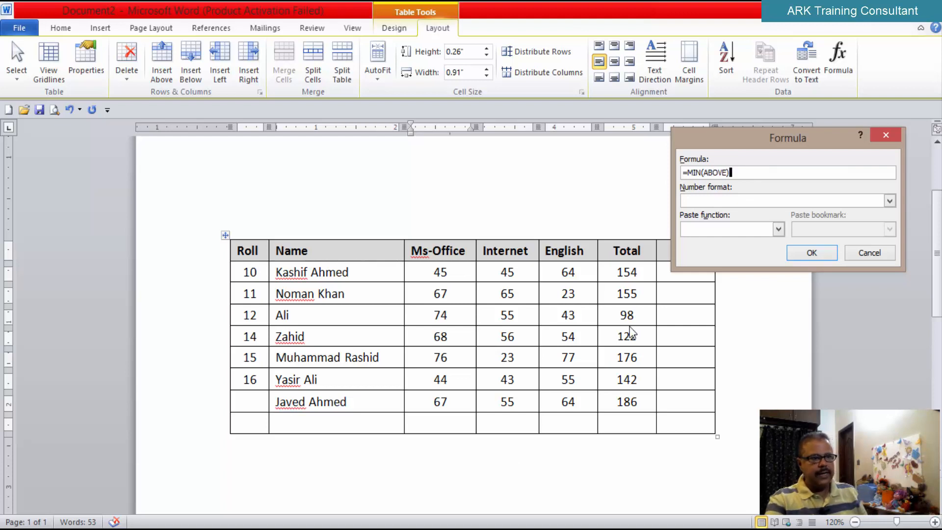
pyautogui.press('Return')
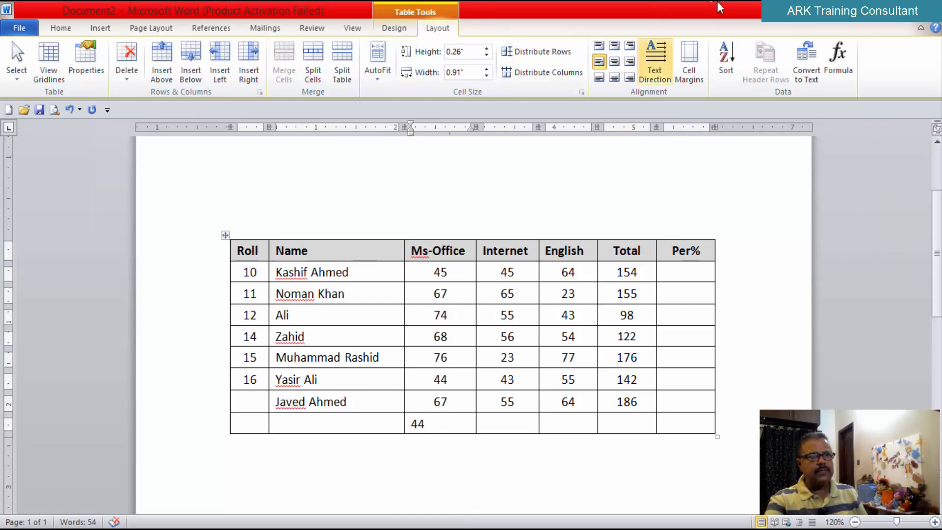
pyautogui.click(615, 61)
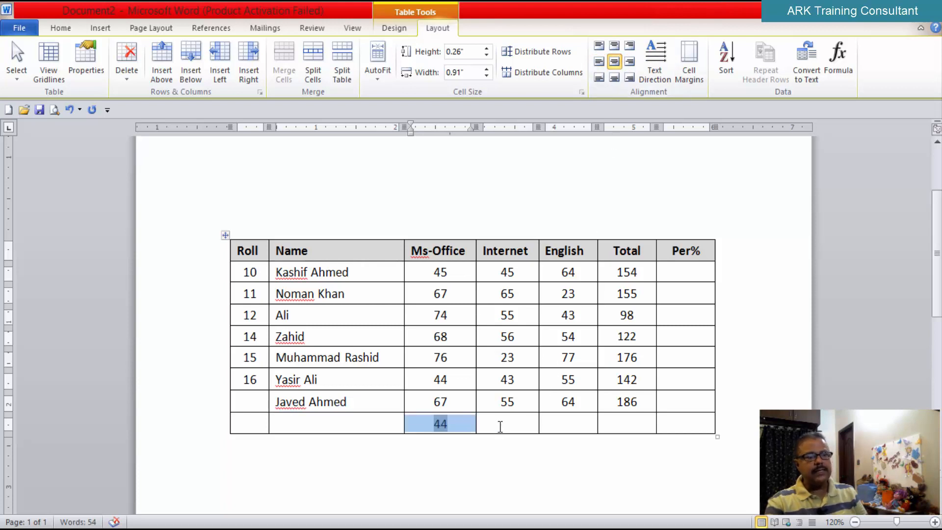
pyautogui.hotkey('ctrl', 'Home')
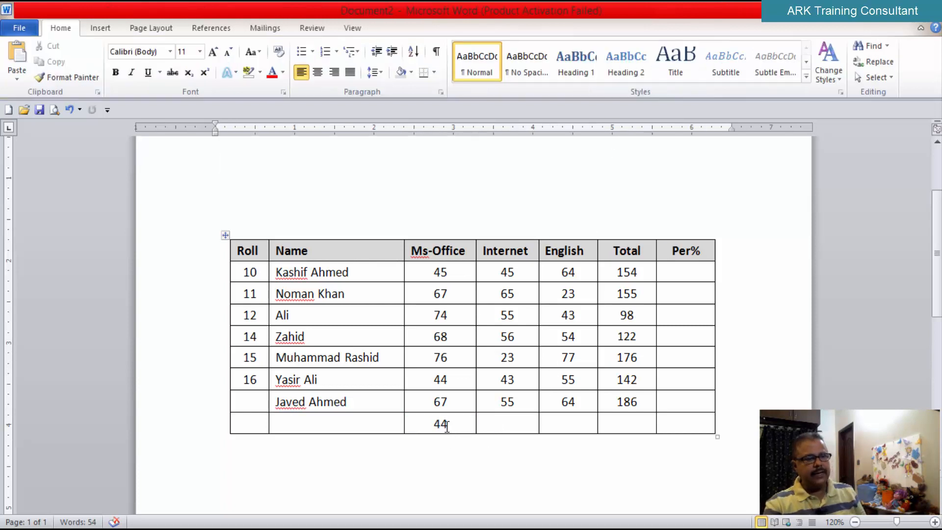
# Step: Copy the MIN formula result from the bottom Ms-Office cell into the Internet, English and Total cells of that row and centre the copies
pyautogui.moveTo(432, 423); pyautogui.dragTo(444, 423)
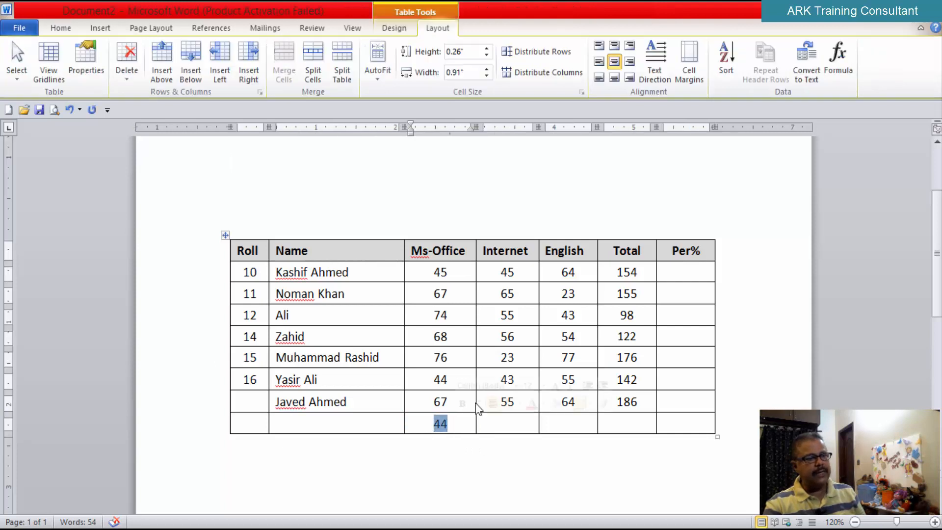
pyautogui.click(61, 28)
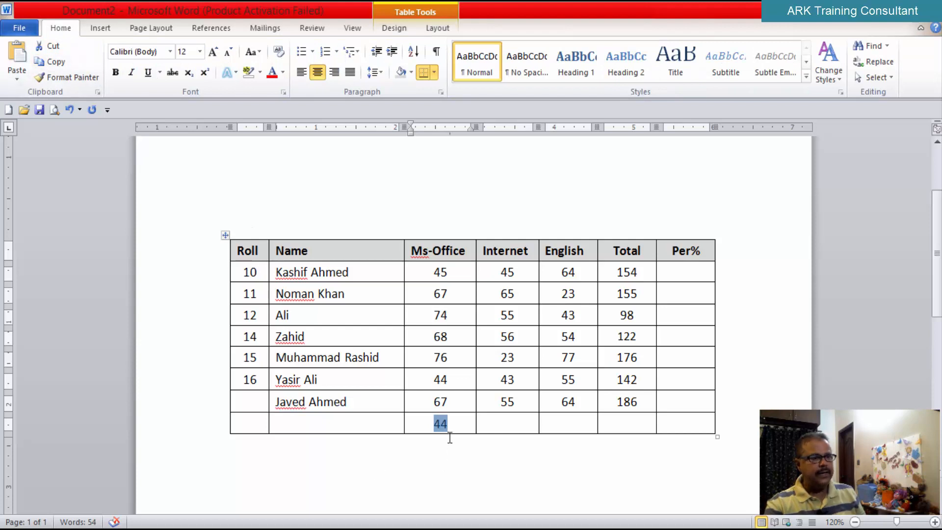
pyautogui.moveTo(492, 423); pyautogui.dragTo(629, 433)
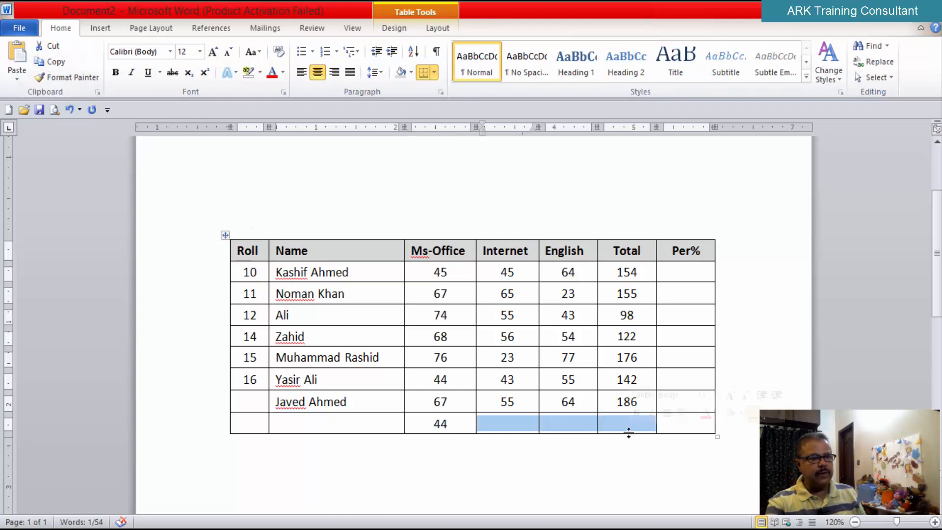
pyautogui.click(20, 51)
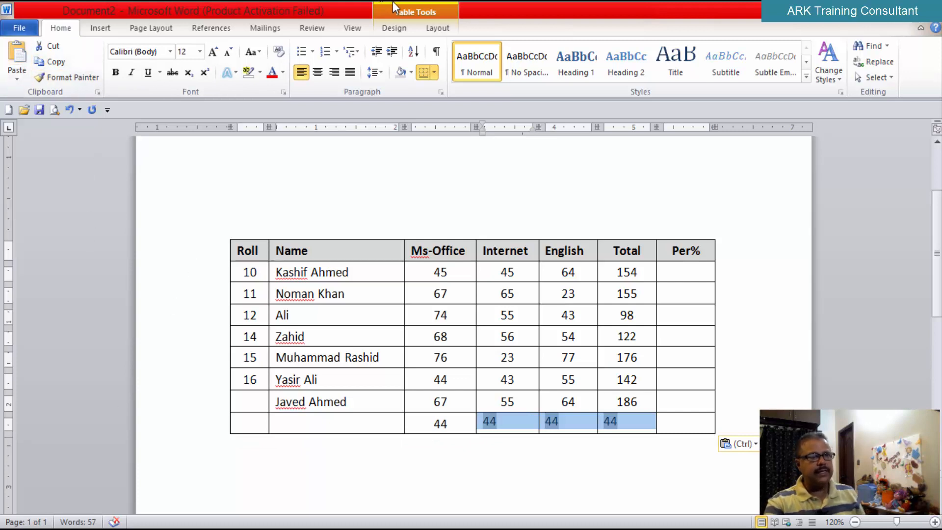
pyautogui.click(451, 29)
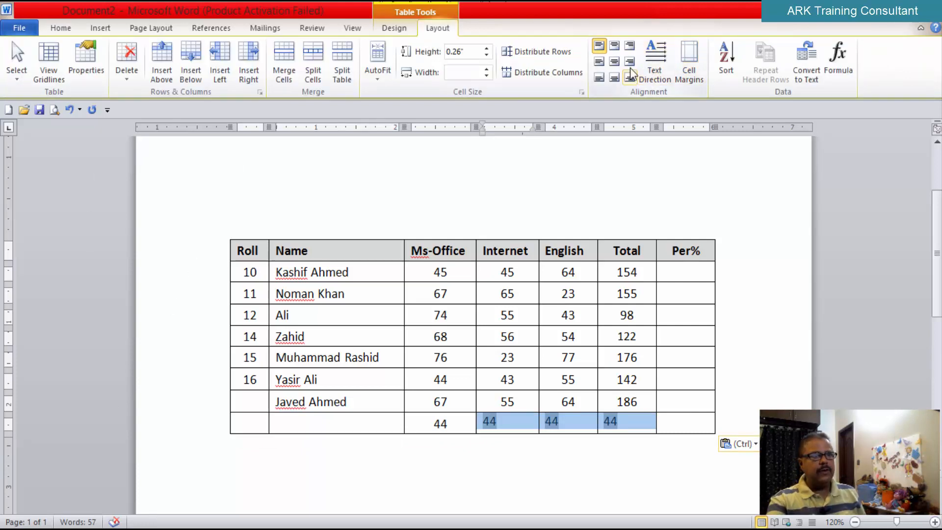
pyautogui.click(613, 62)
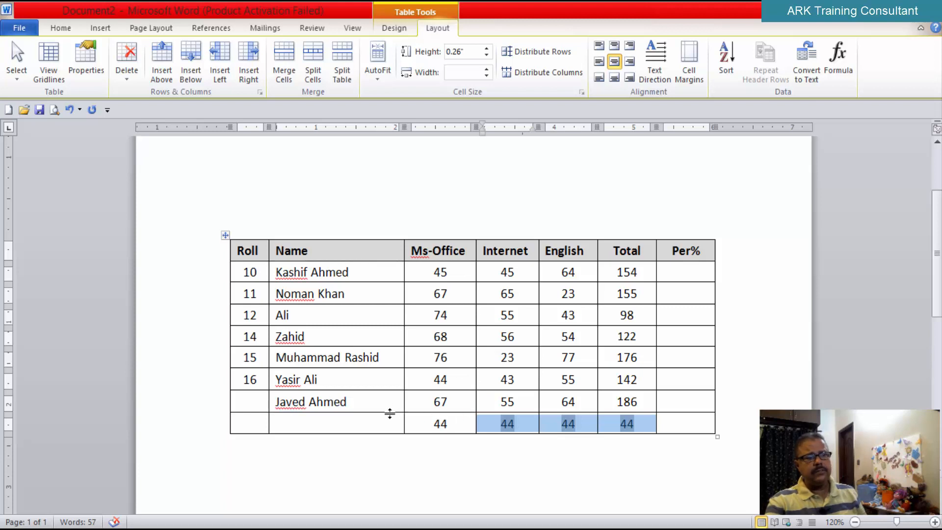
# Step: Examine the functions available for table formulas, from ABS to TRUE, and close the Formula dialog without inserting anything
pyautogui.click(841, 68)
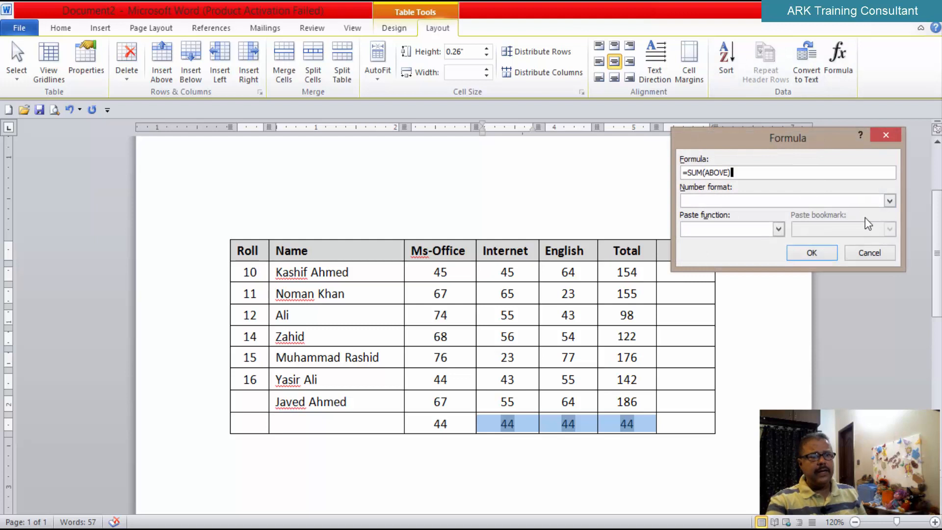
pyautogui.click(779, 229)
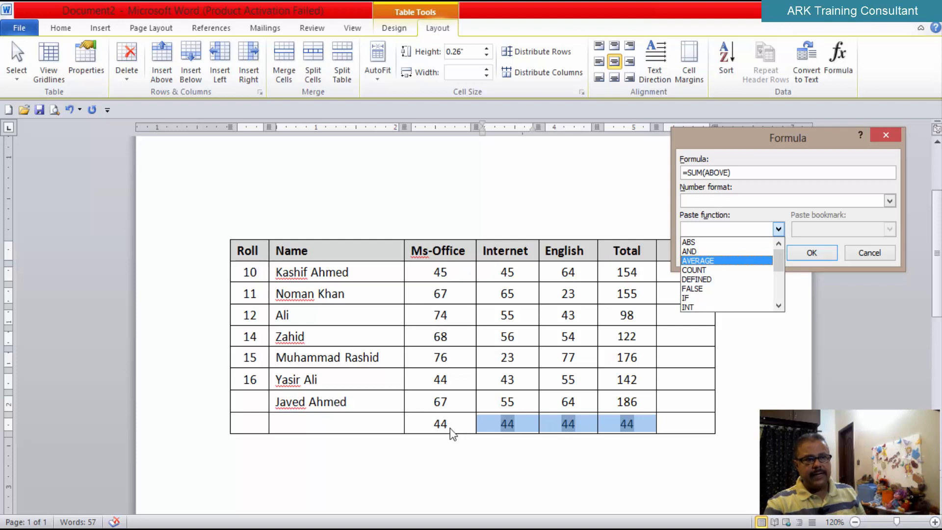
pyautogui.click(779, 306)
pyautogui.click(779, 306)
pyautogui.click(779, 305)
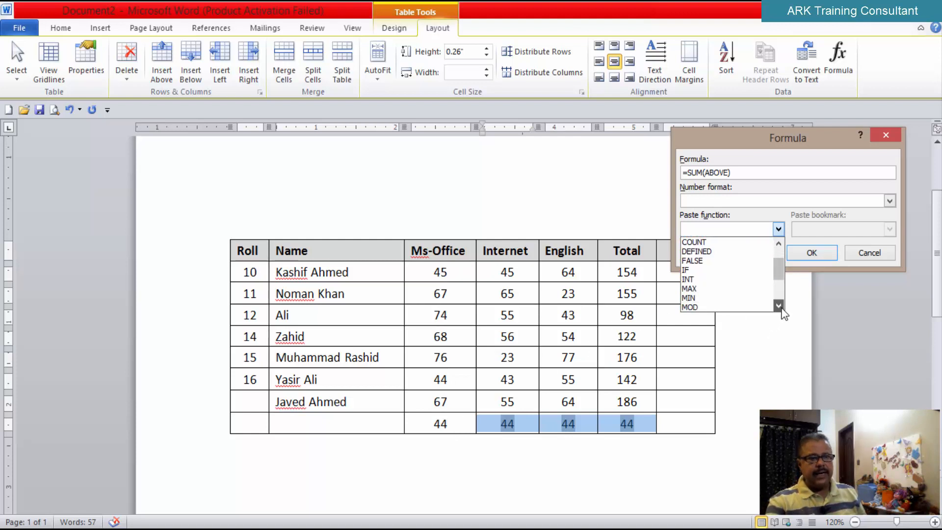
pyautogui.click(778, 305)
pyautogui.click(779, 306)
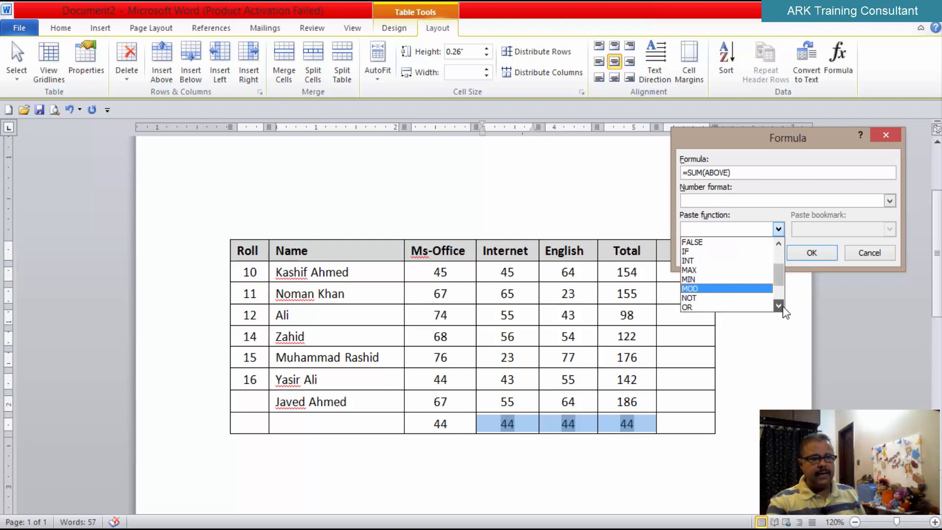
pyautogui.click(779, 306)
pyautogui.click(779, 306)
pyautogui.click(779, 306)
pyautogui.click(779, 306)
pyautogui.click(779, 306)
pyautogui.click(782, 307)
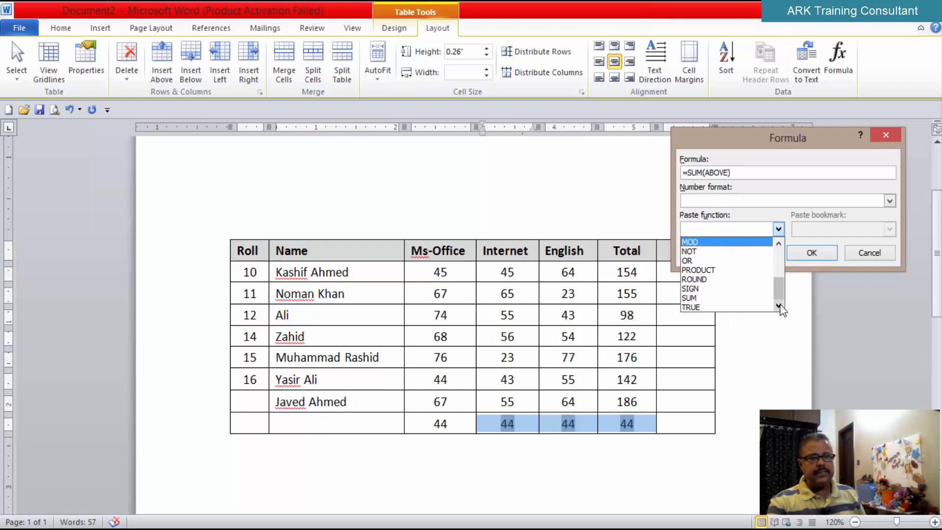
pyautogui.moveTo(779, 287); pyautogui.dragTo(784, 252)
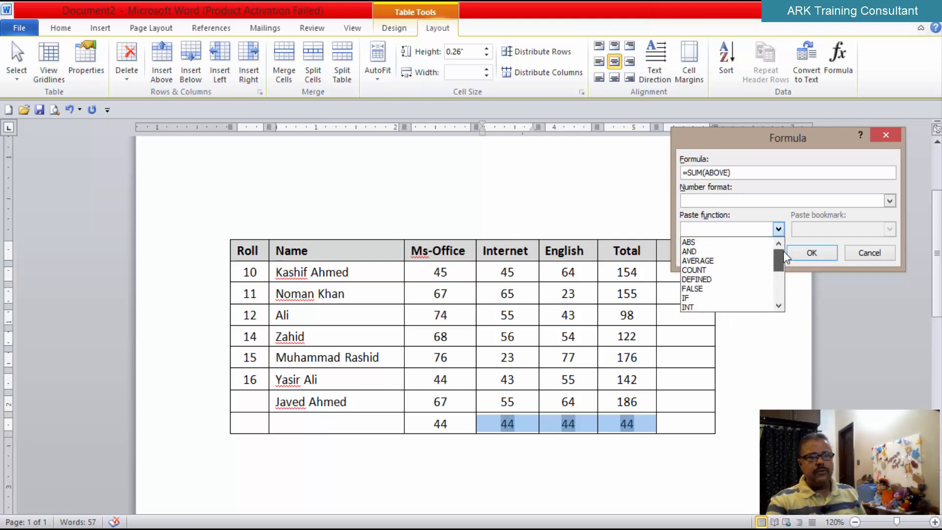
pyautogui.click(767, 367)
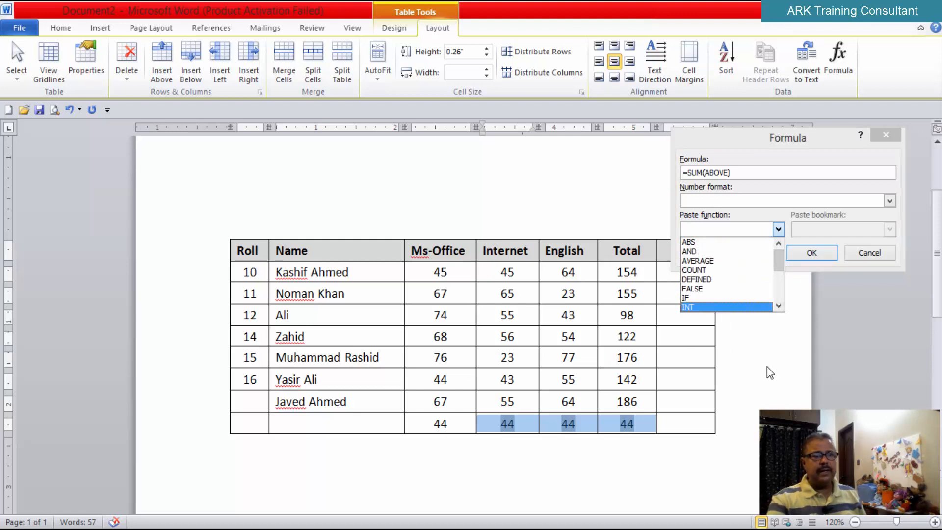
pyautogui.click(883, 135)
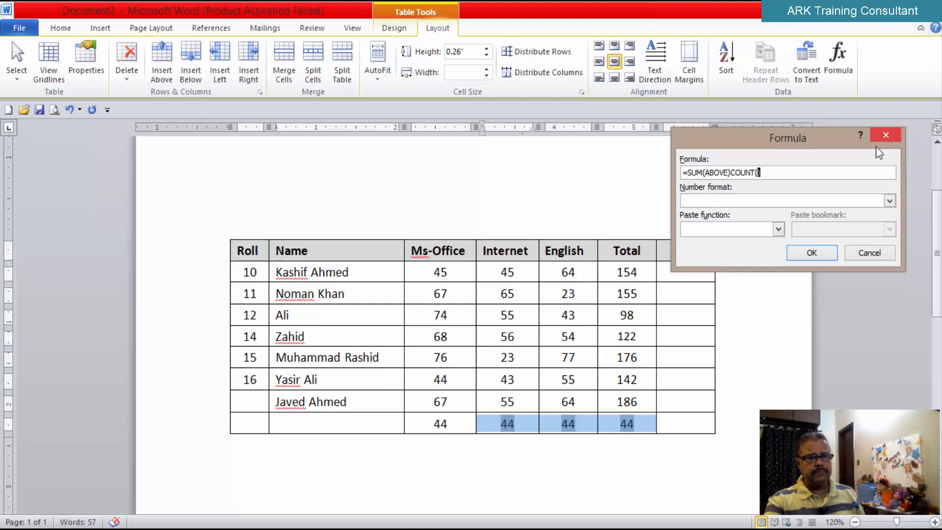
pyautogui.click(871, 253)
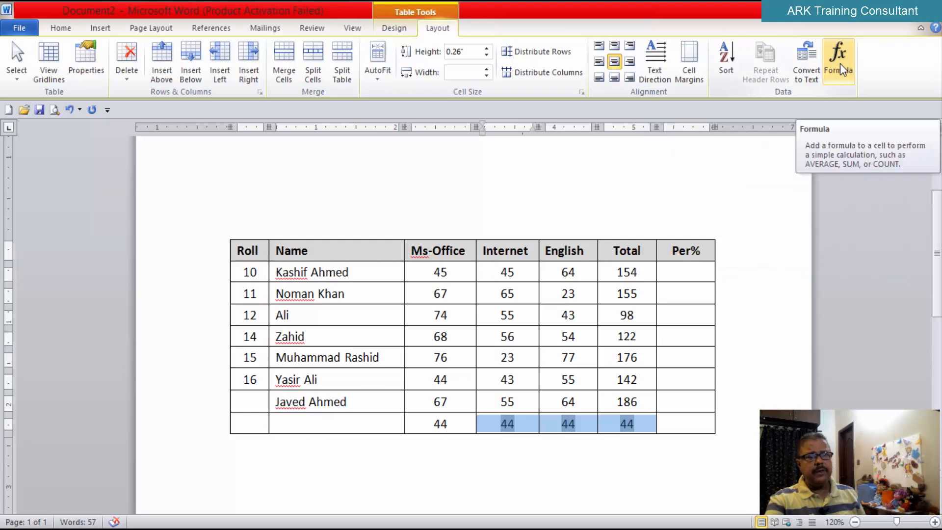